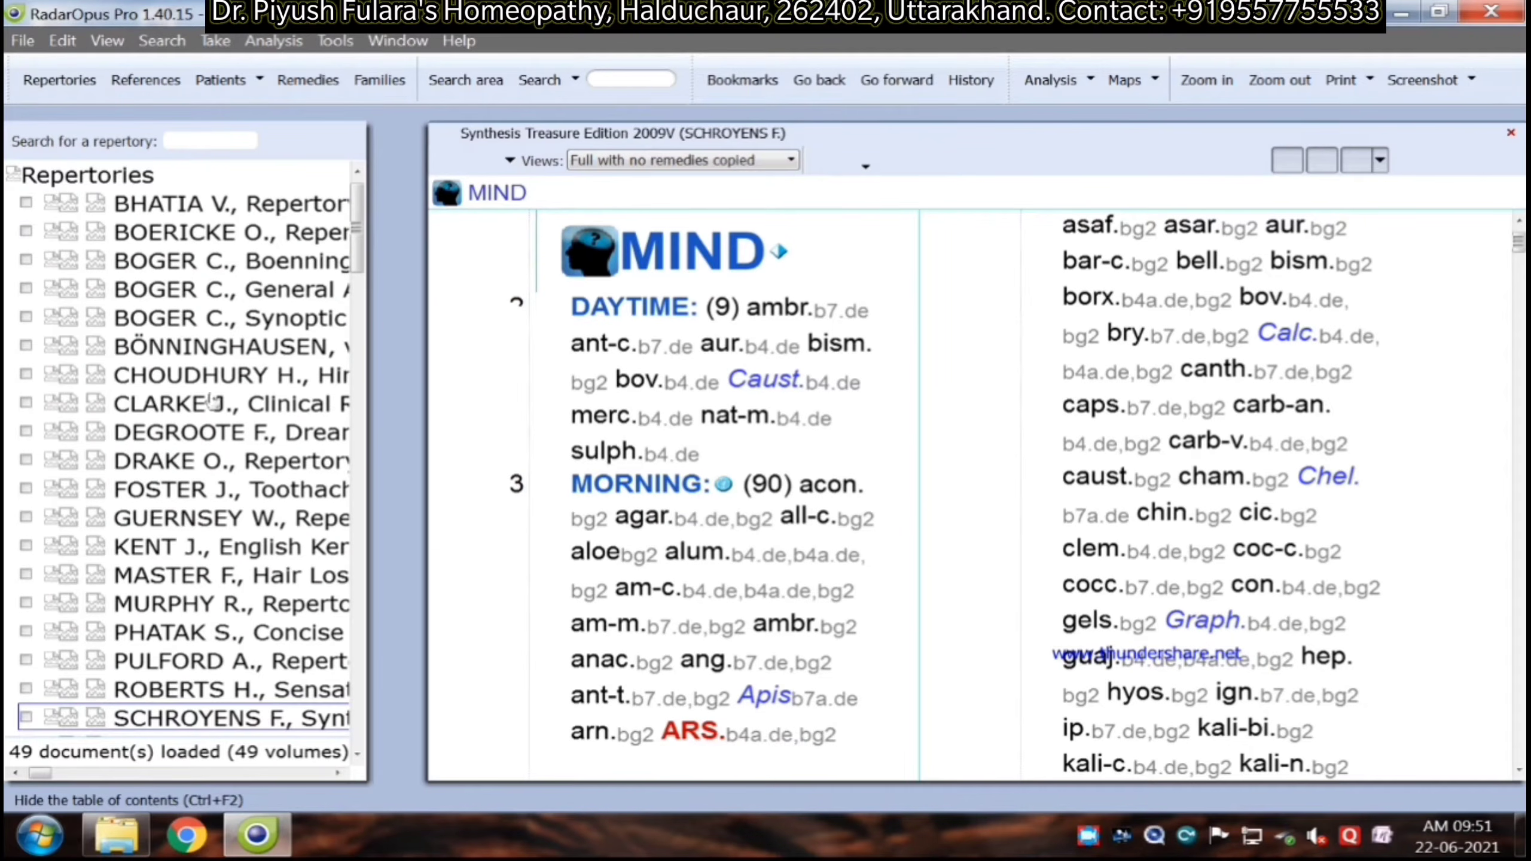
Step: Open the Murphy repertory and look through the abscess and aching pain rubrics in its Abdomen chapter
click(164, 608)
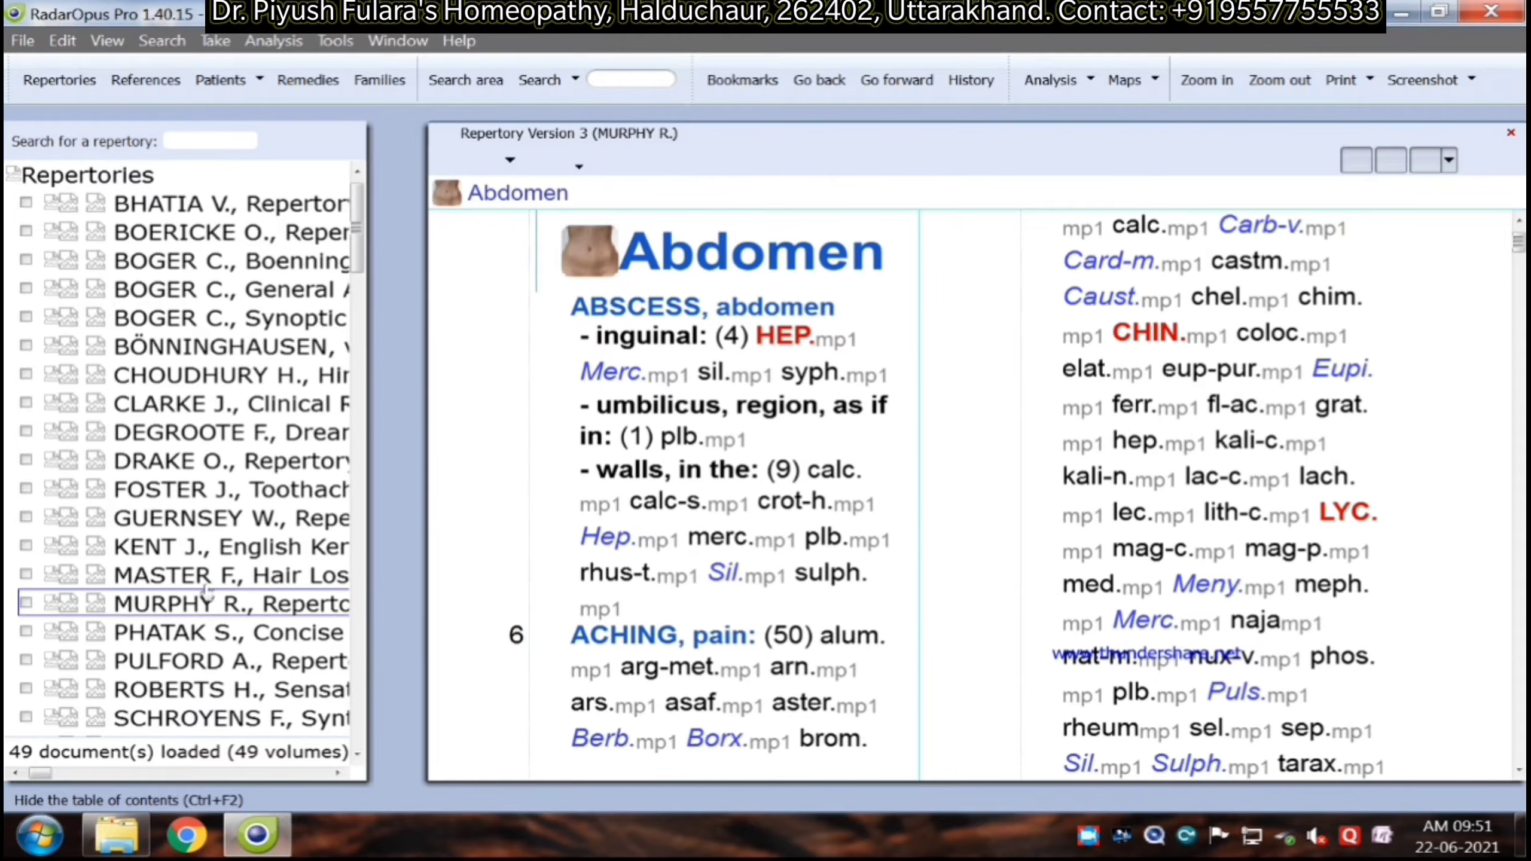
scroll(854, 362, down, 8)
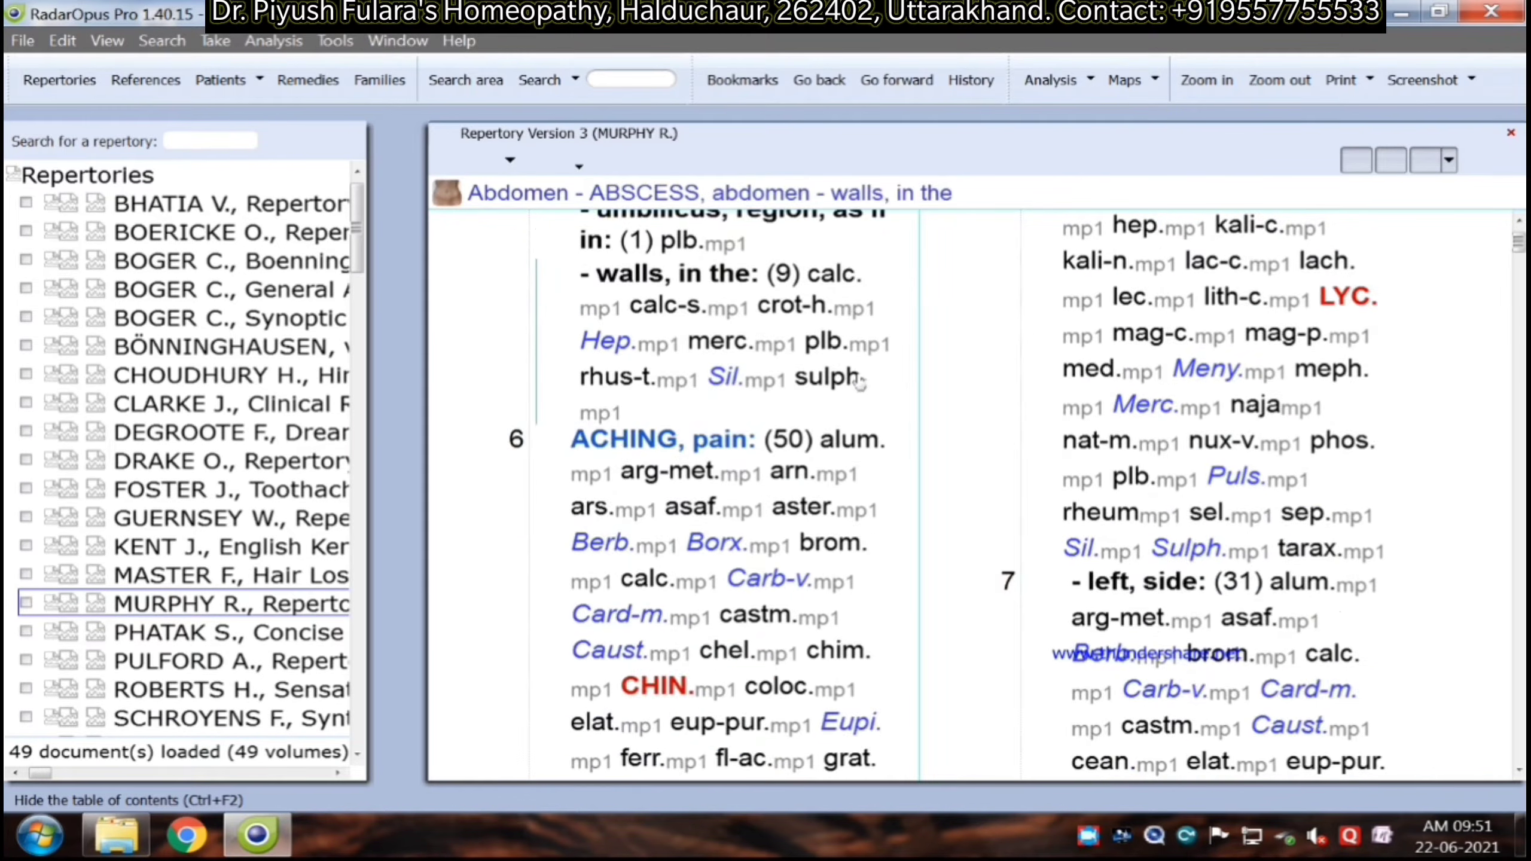
scroll(863, 384, down, 4)
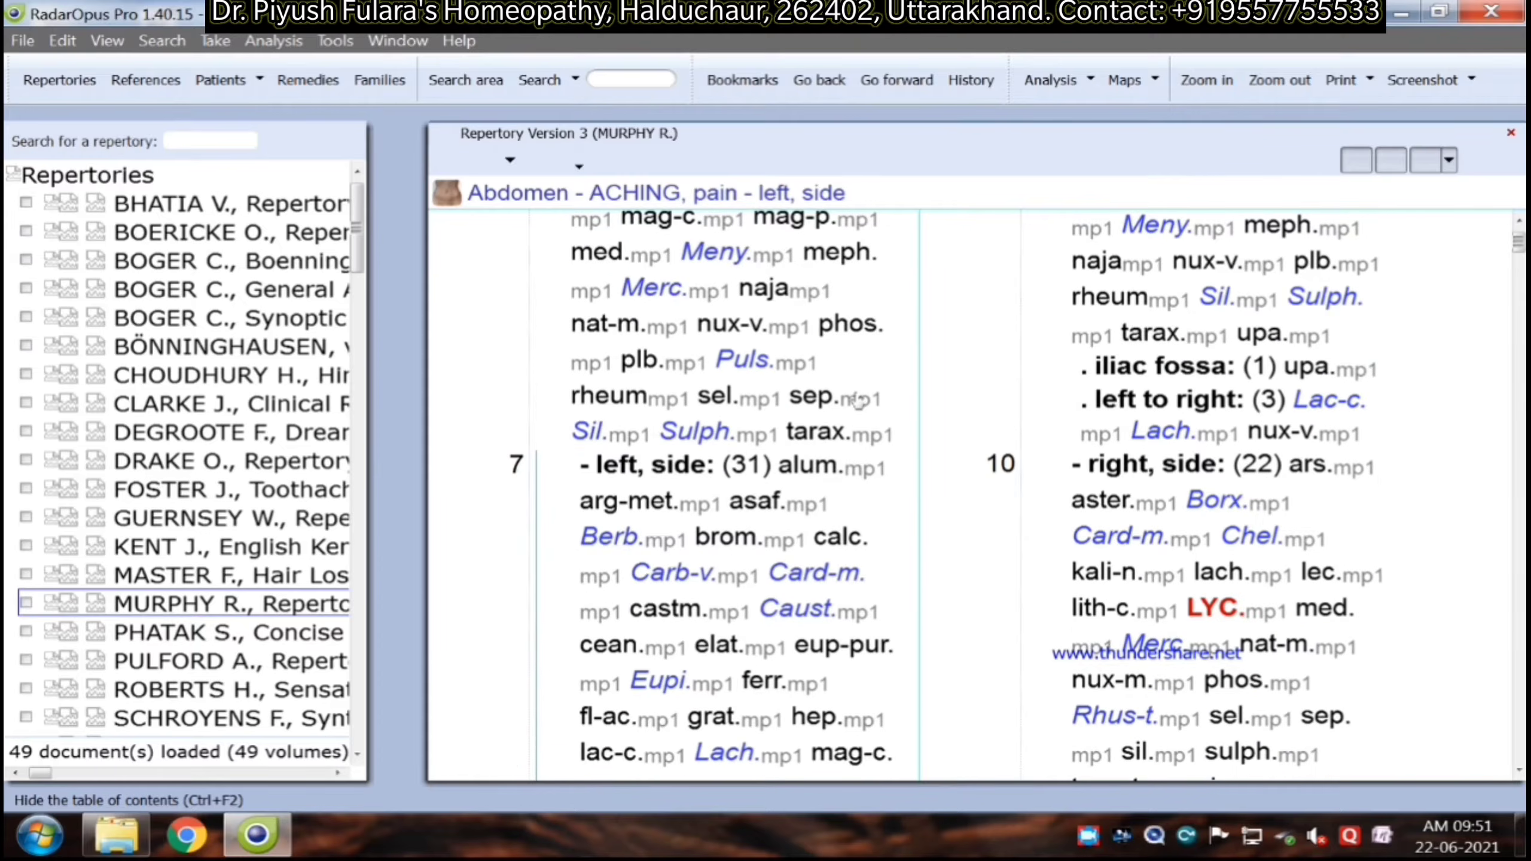
scroll(860, 413, down, 3)
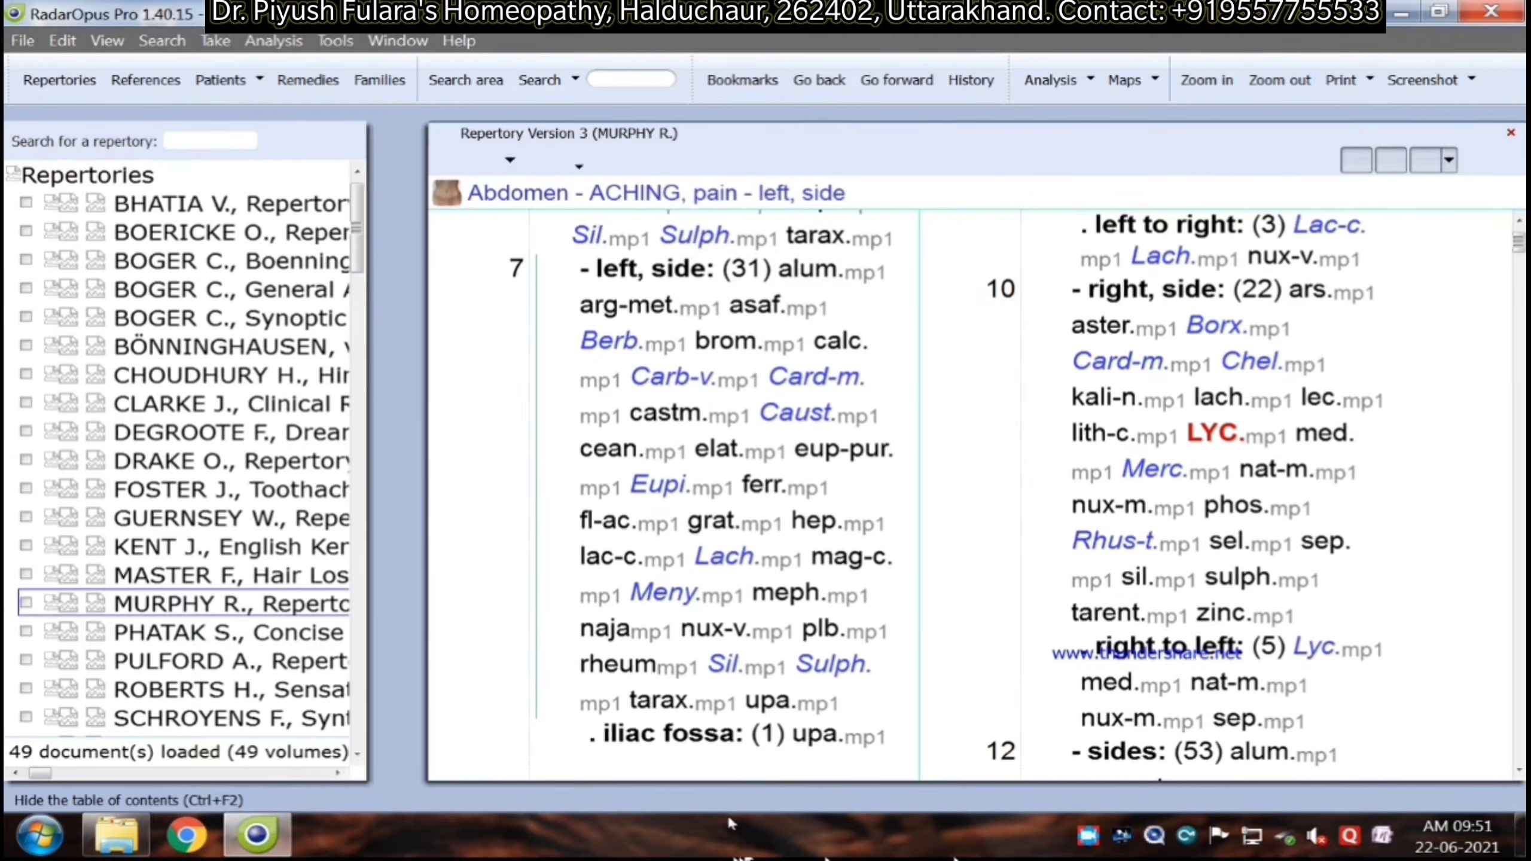
scroll(711, 763, down, 5)
scroll(724, 609, down, 3)
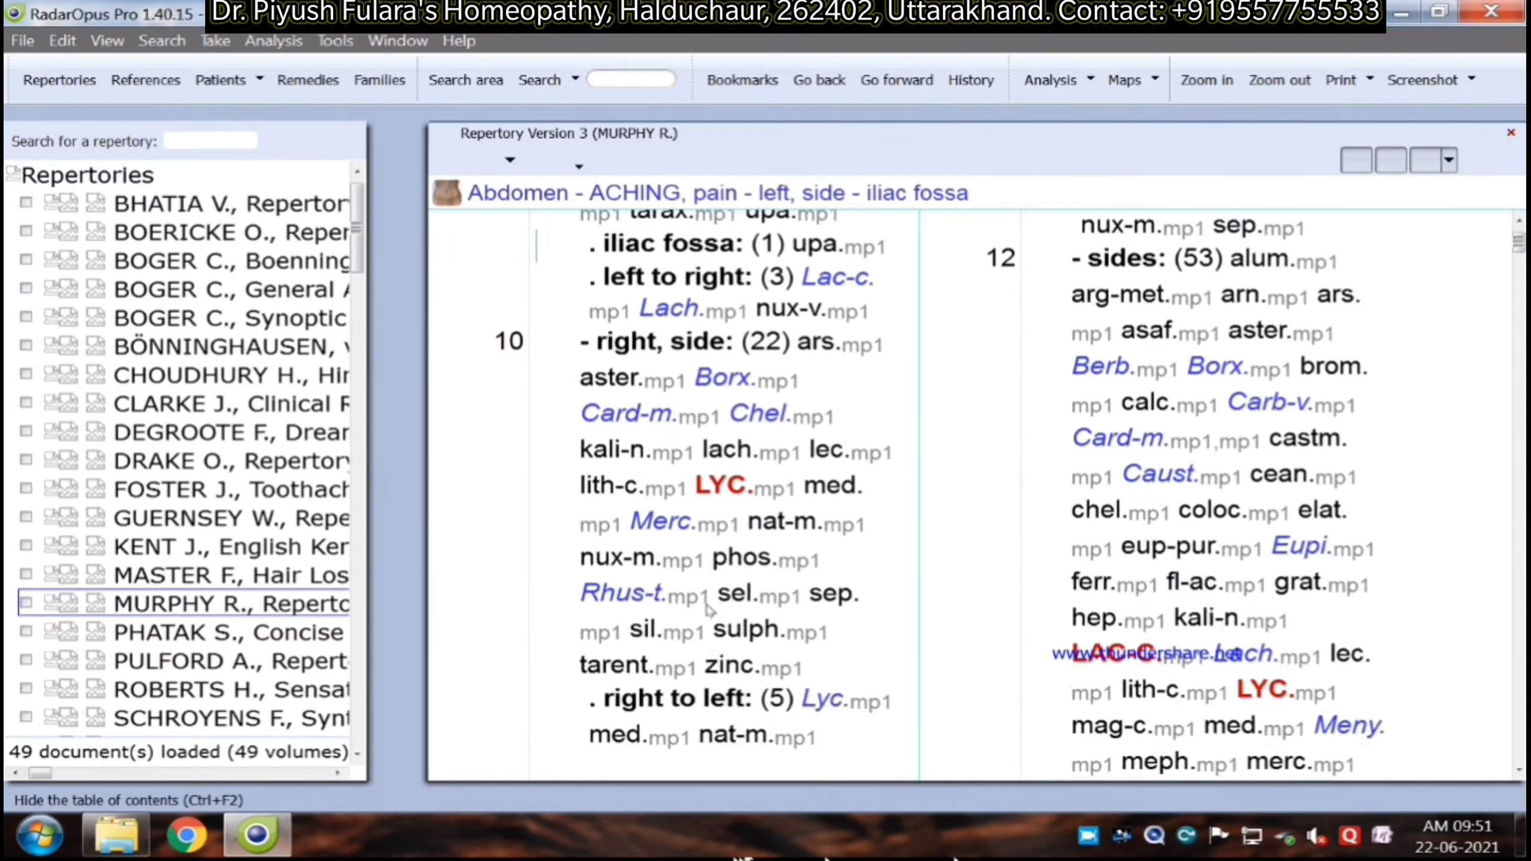
scroll(651, 579, up, 12)
scroll(564, 541, up, 2)
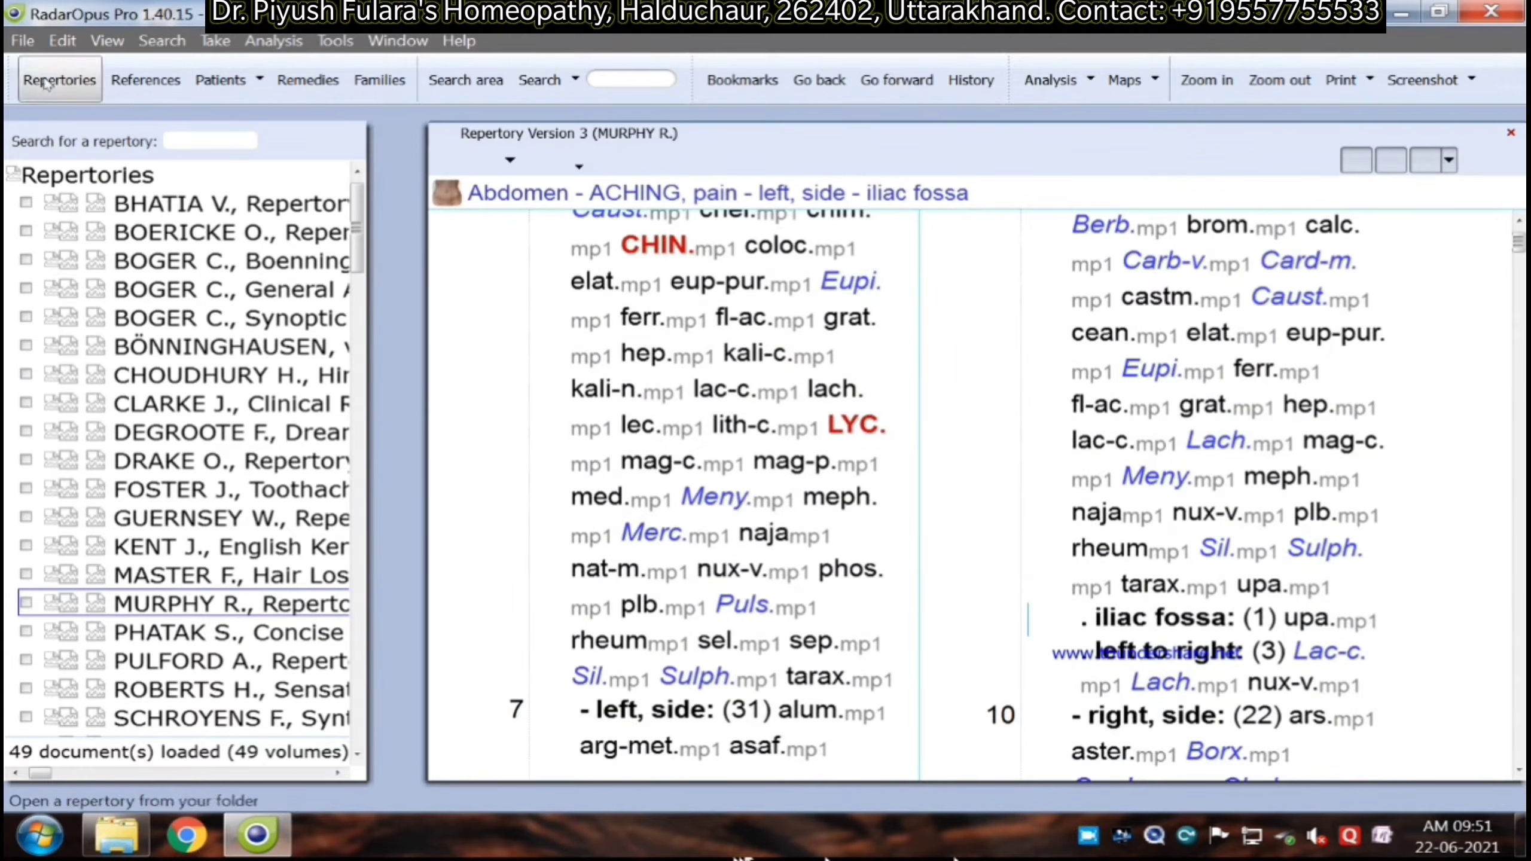
click(24, 42)
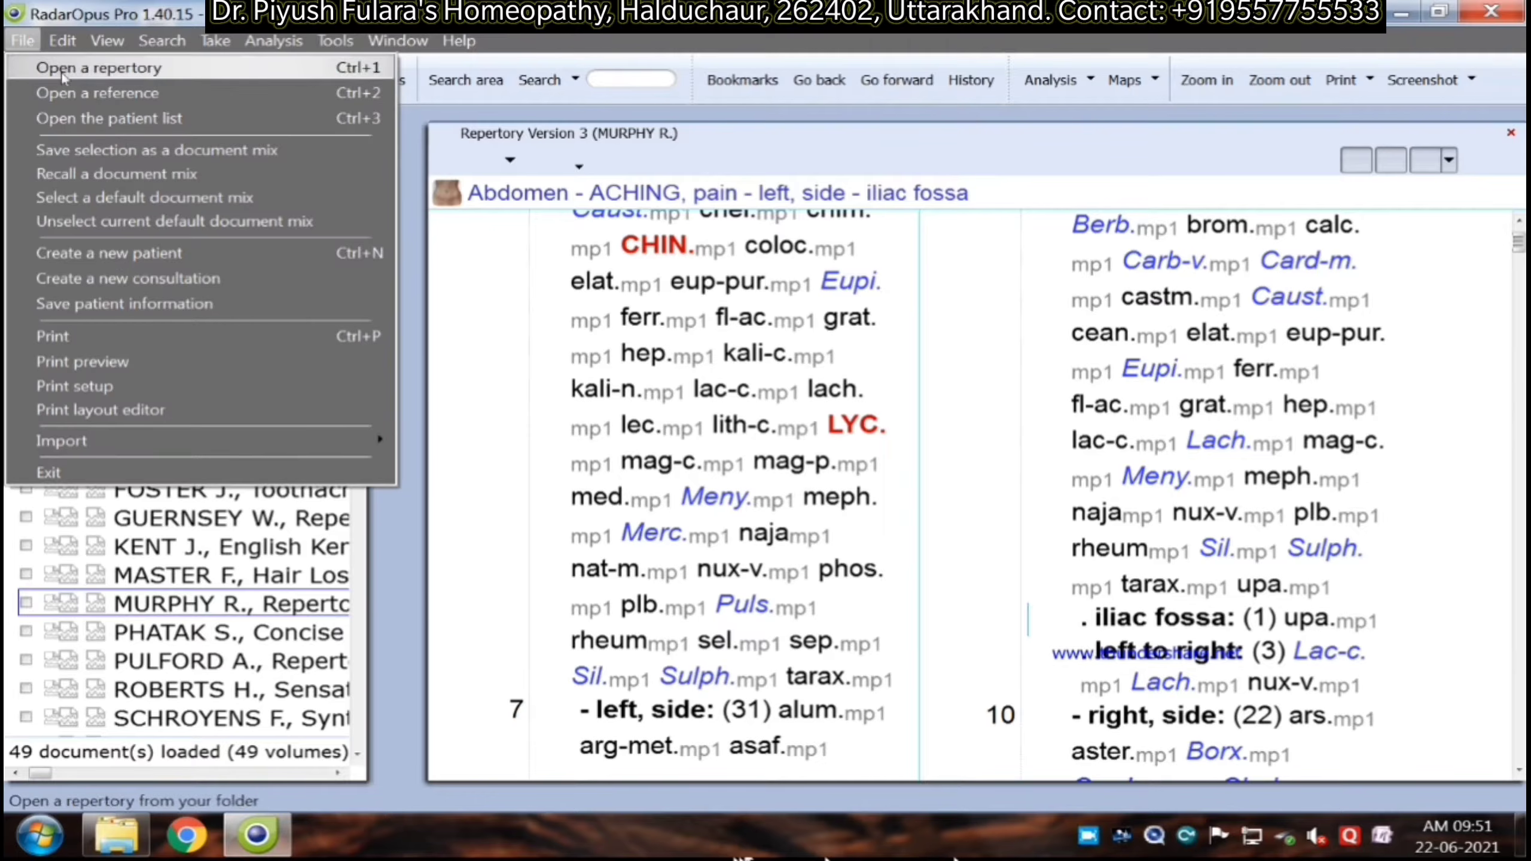
click(77, 51)
click(71, 42)
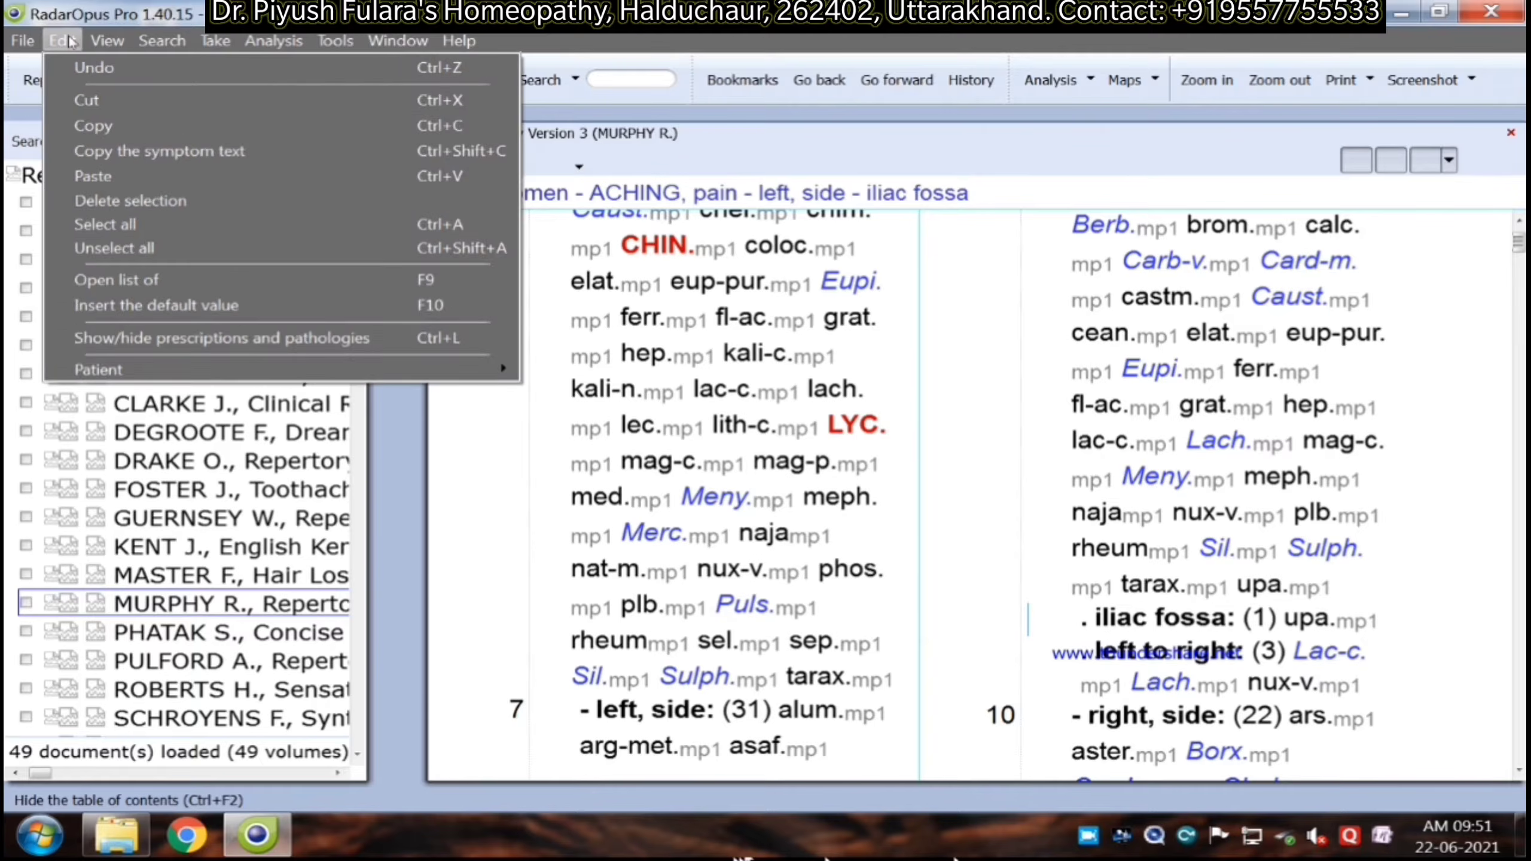
click(107, 41)
Step: Start finding a rubric in the Murphy repertory and choose the Eyes chapter
click(163, 42)
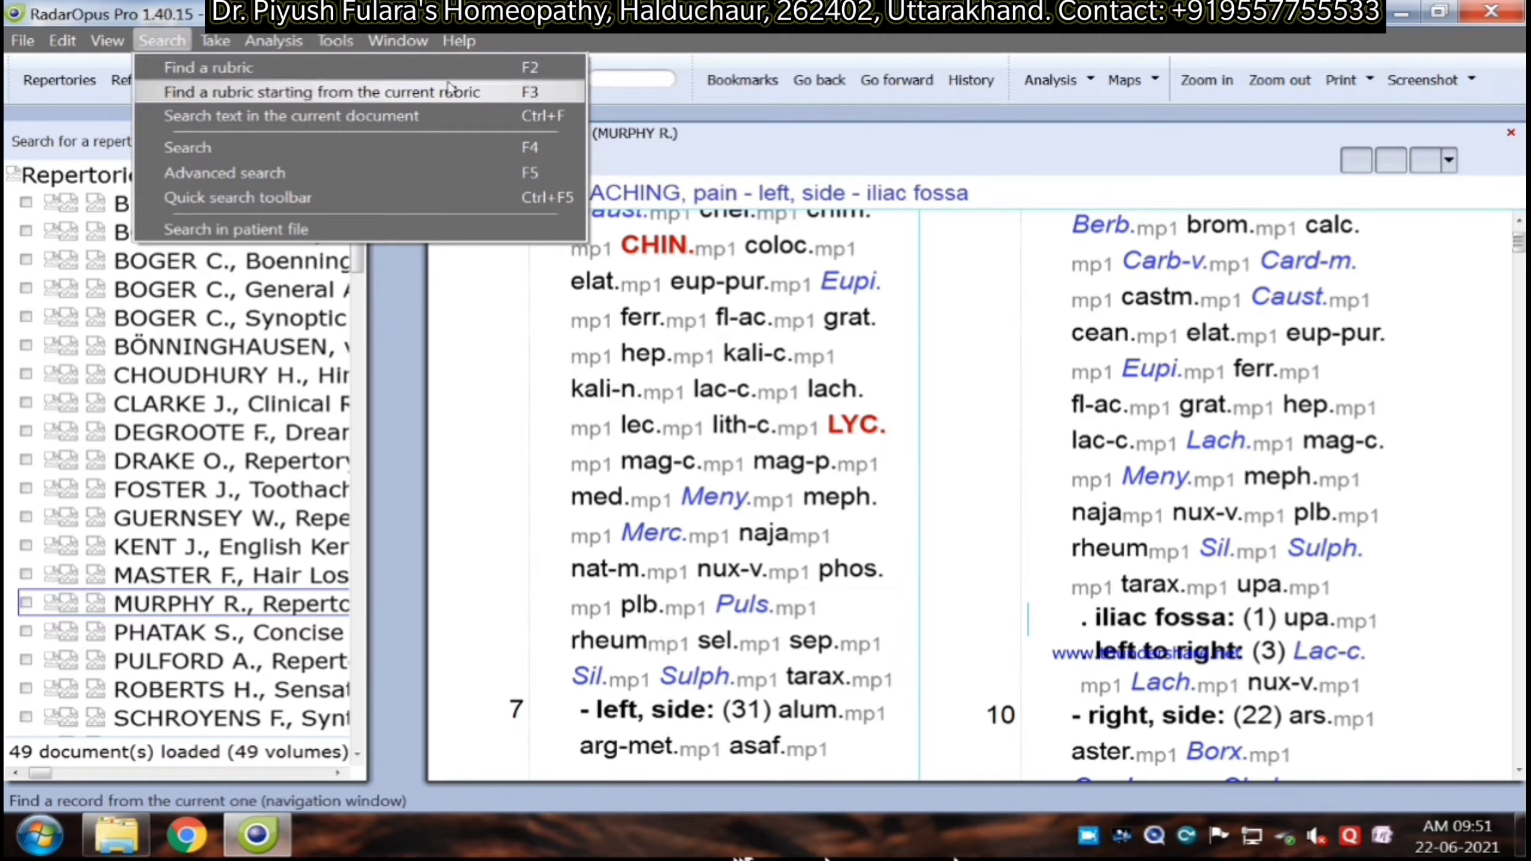
click(379, 76)
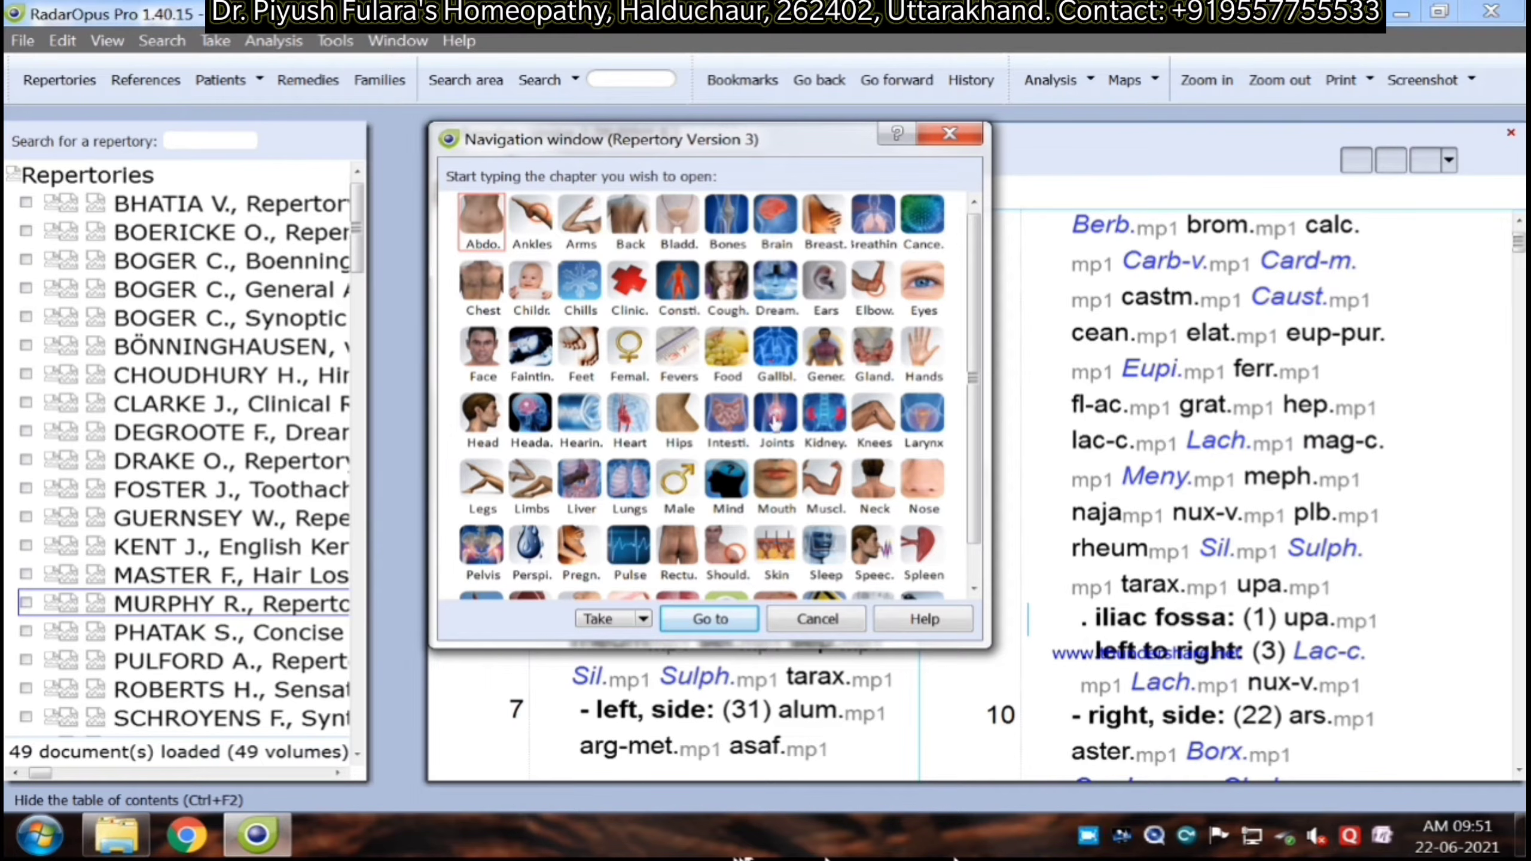
click(933, 292)
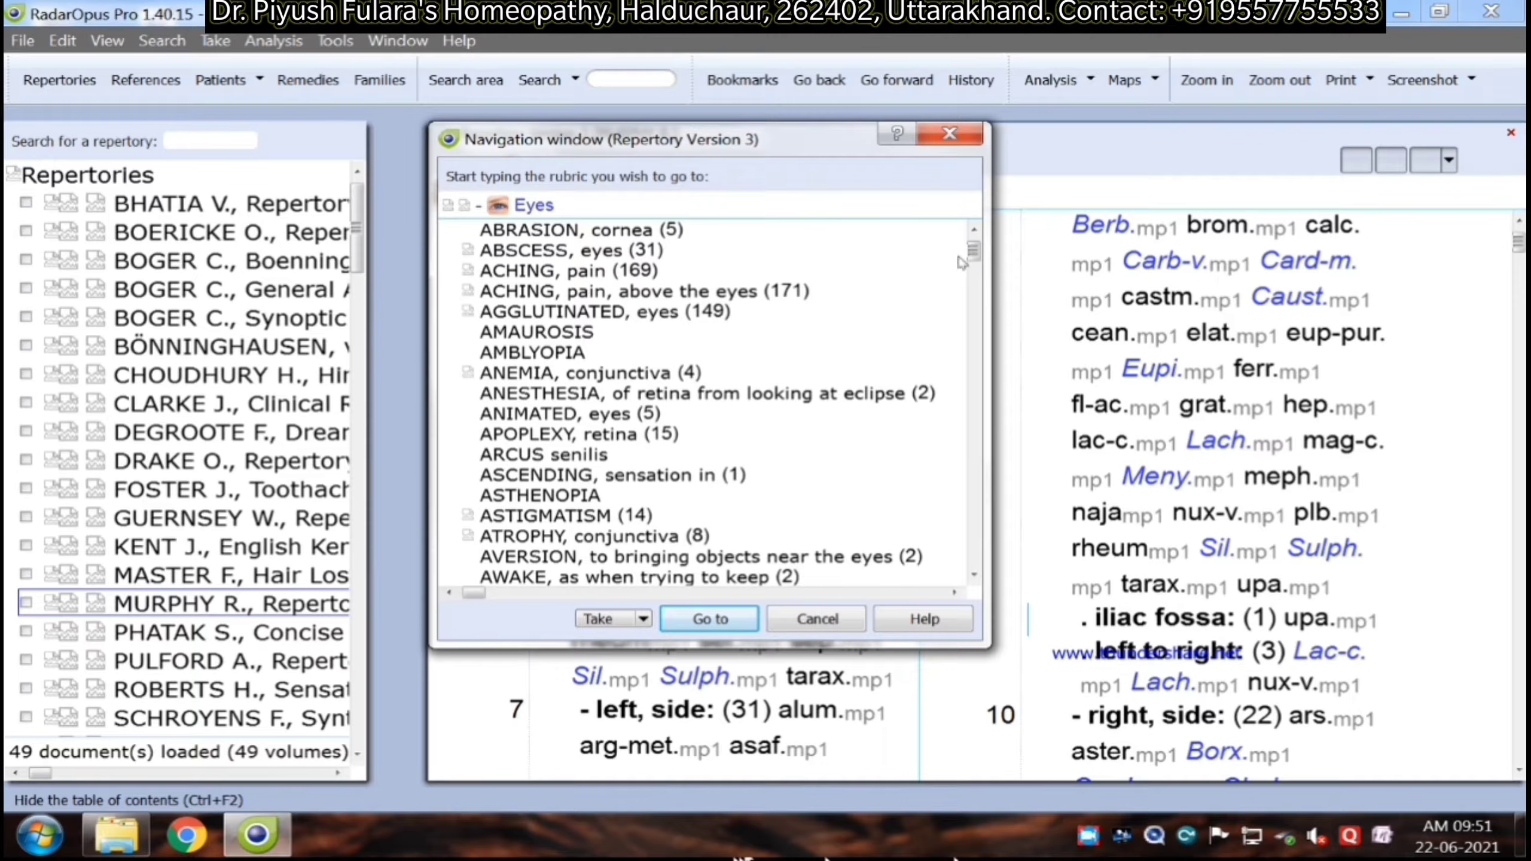
Step: Find the rubric "CATARACT, opacity of lens - surgery, after" in the Eyes chapter and go to it in the repertory
click(975, 576)
click(975, 576)
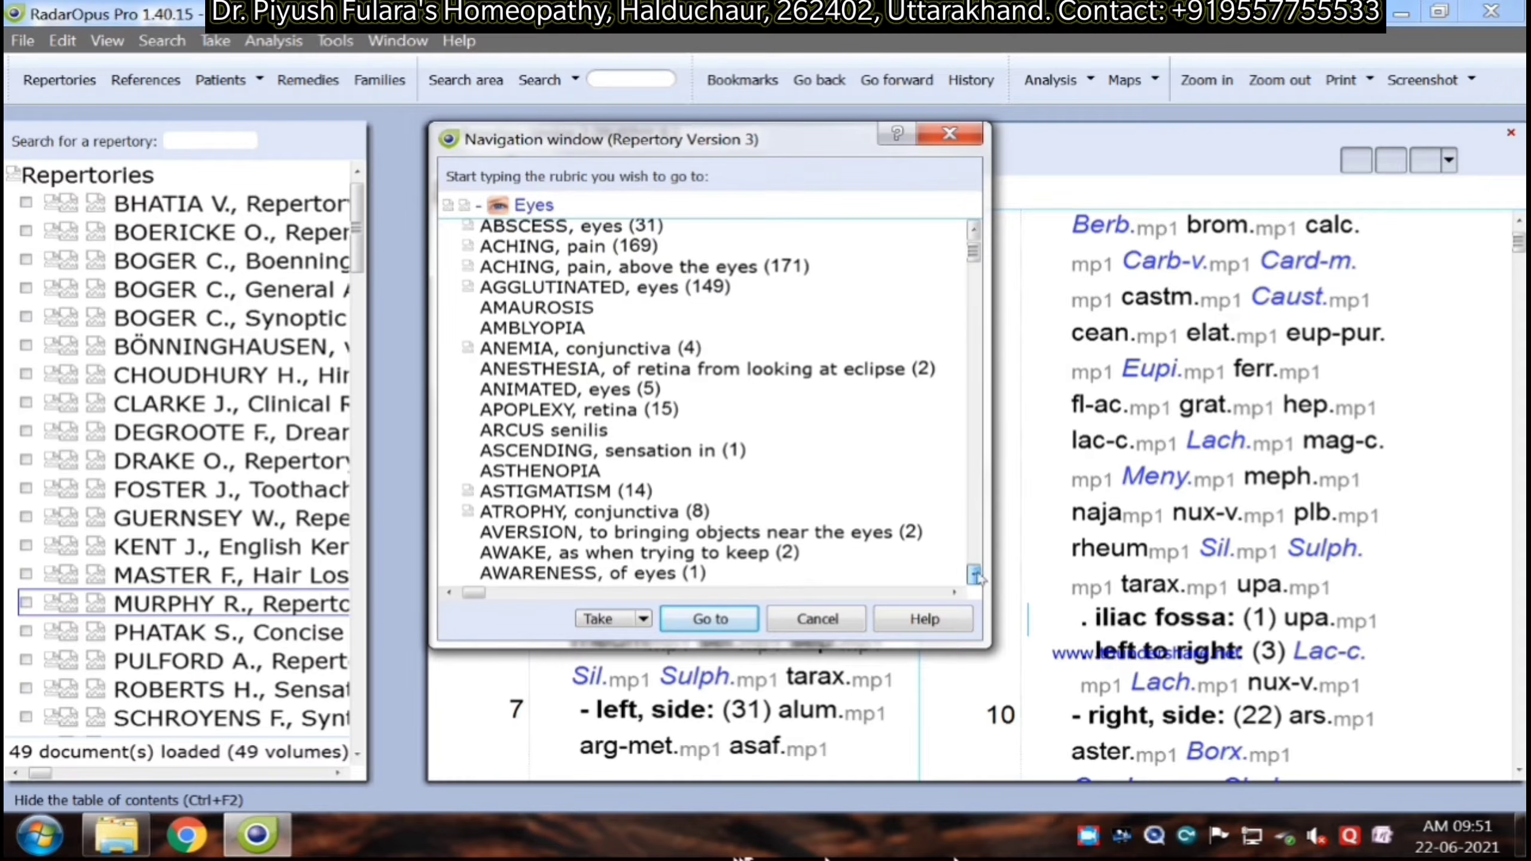
click(975, 576)
click(975, 576)
drag(975, 576, 975, 576)
click(967, 544)
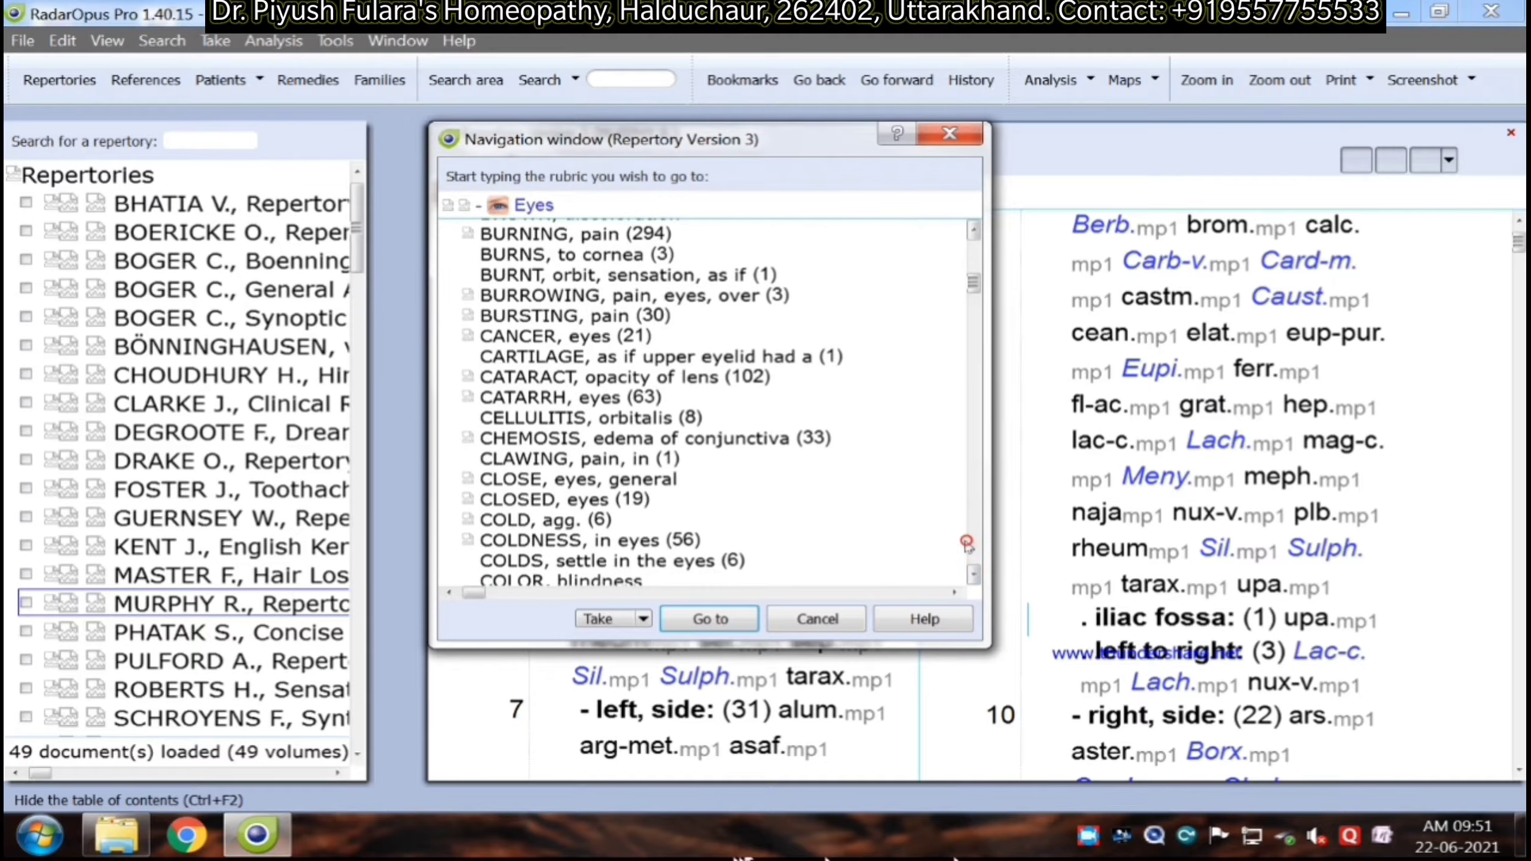
double_click(564, 379)
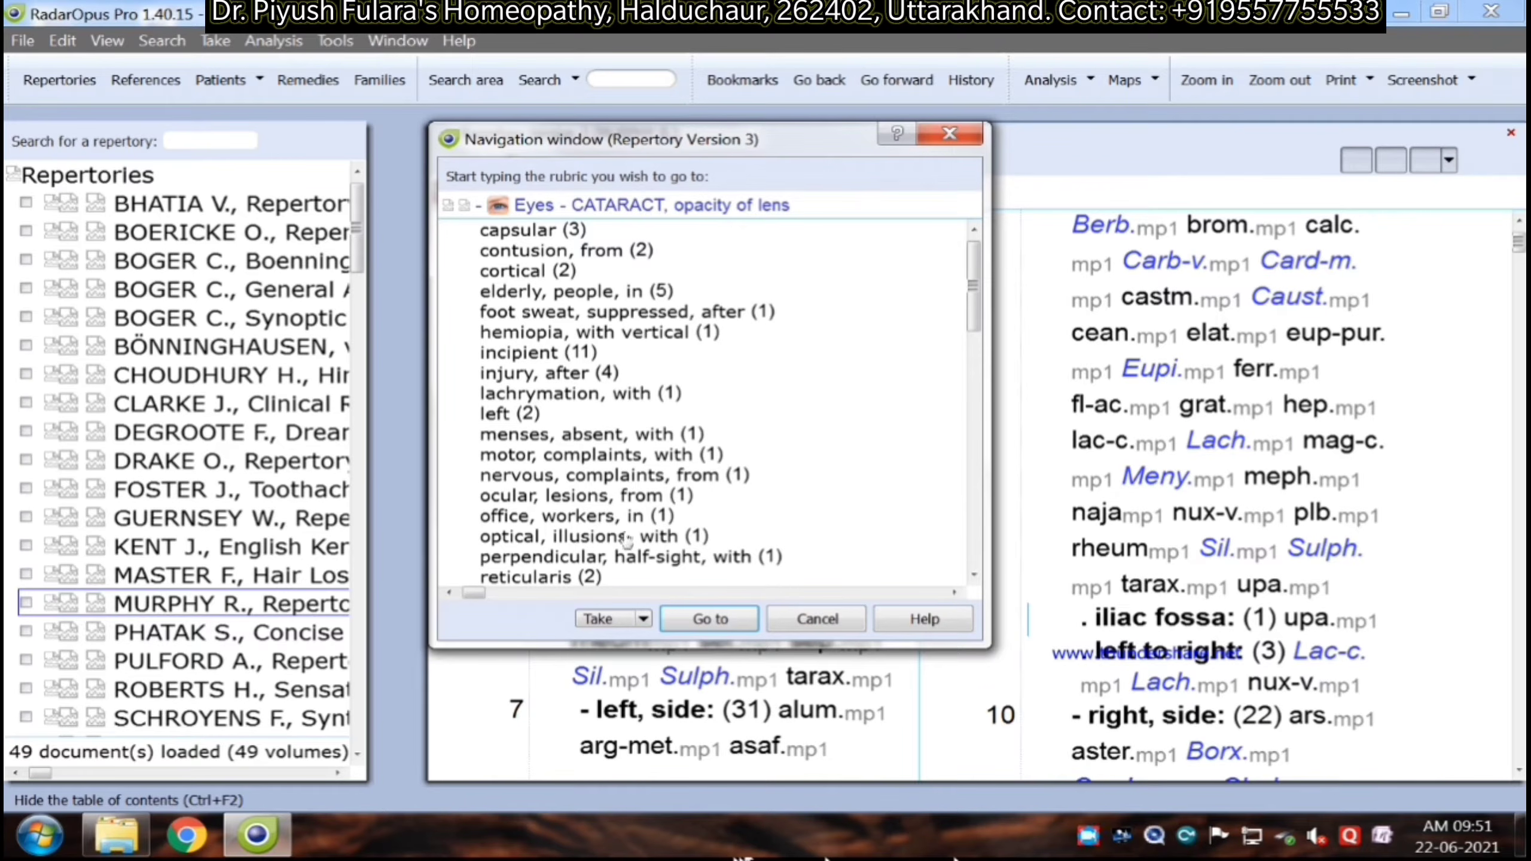
scroll(597, 524, down, 2)
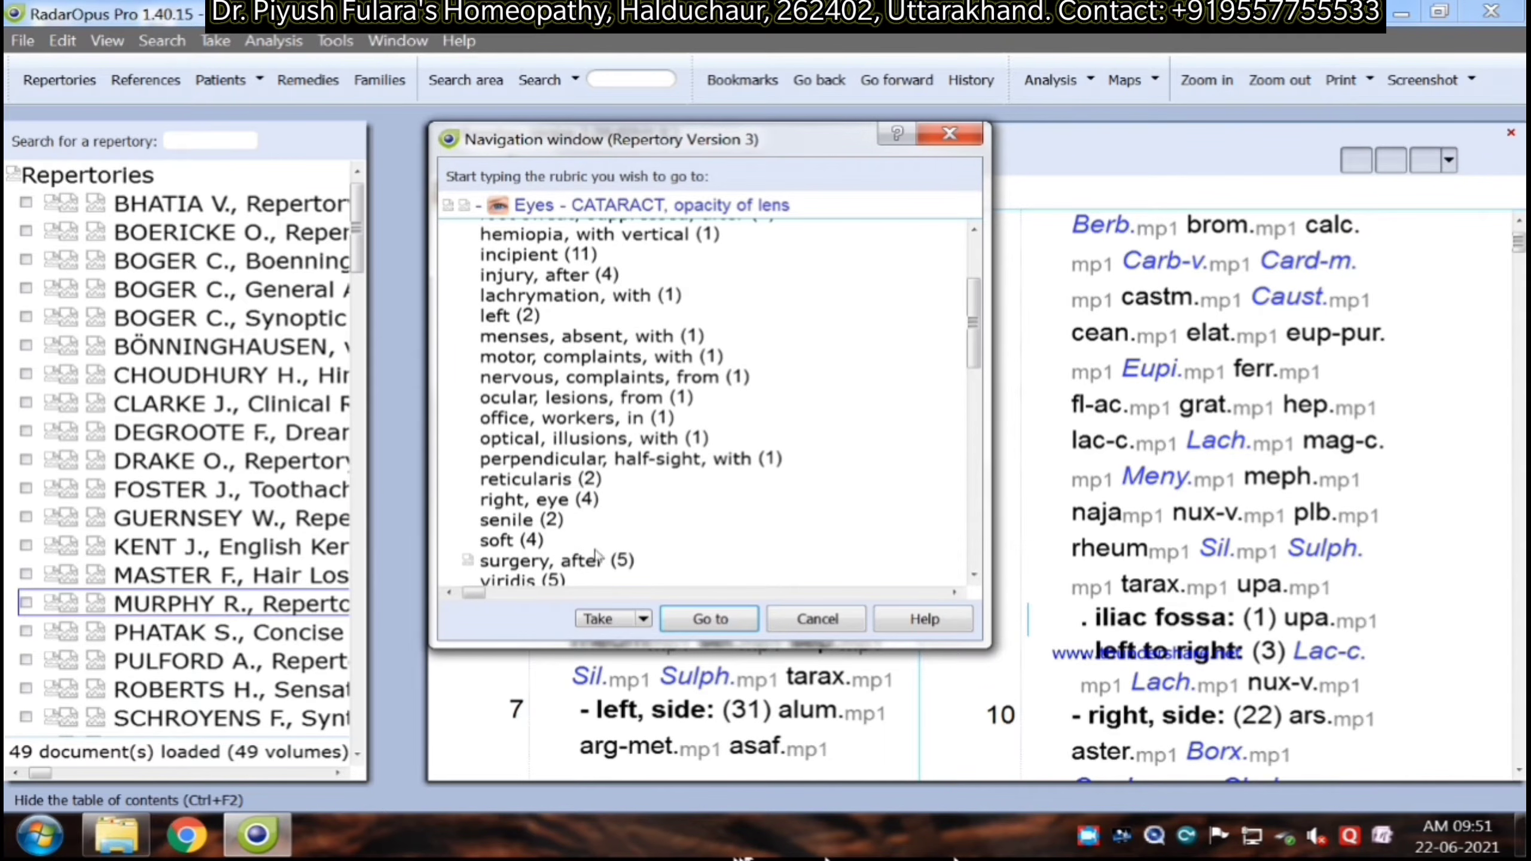
double_click(597, 560)
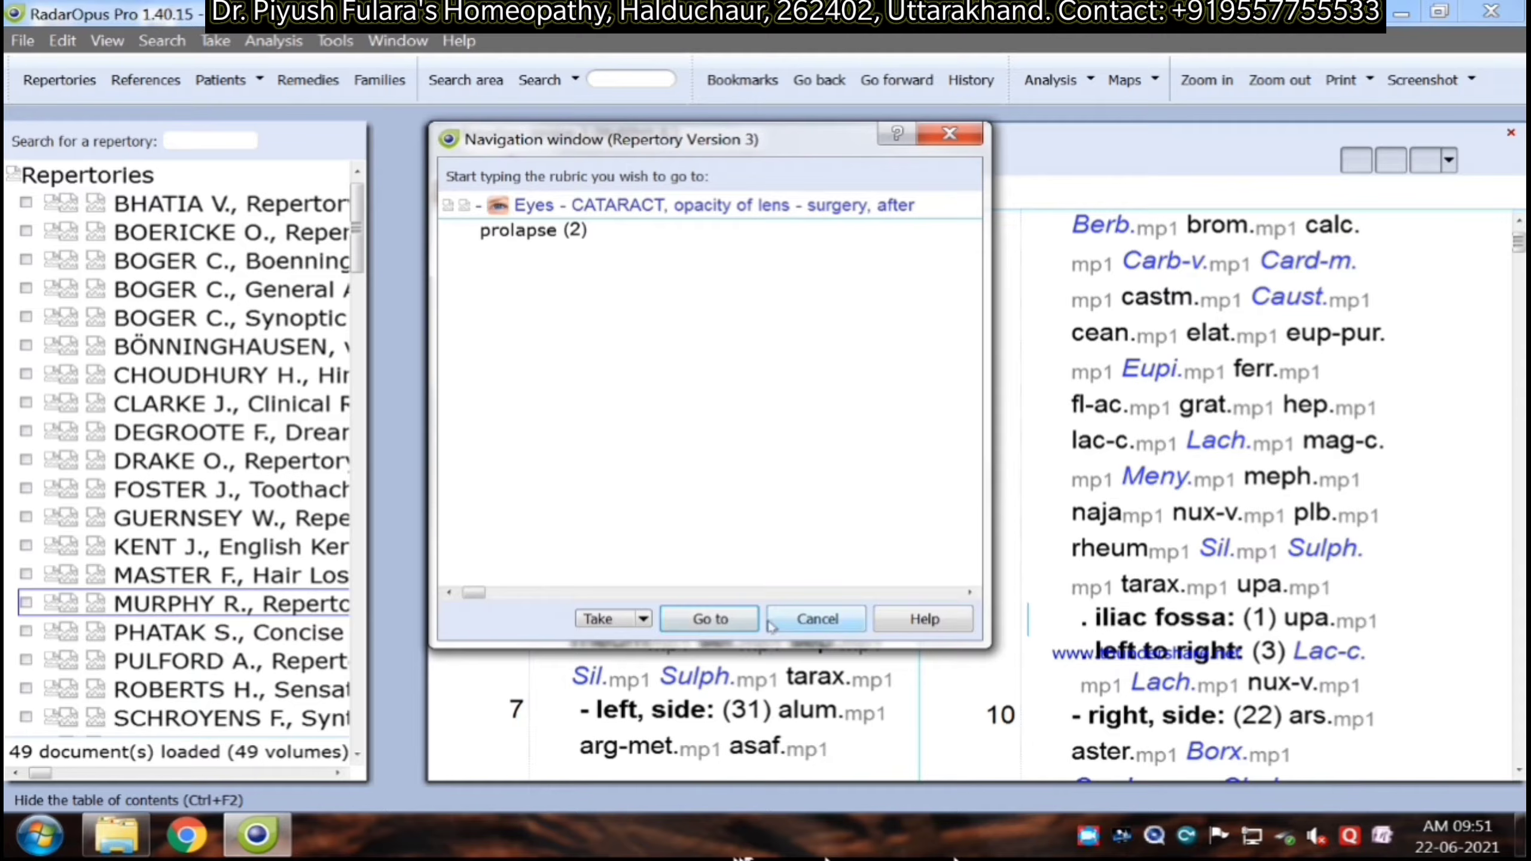
click(723, 621)
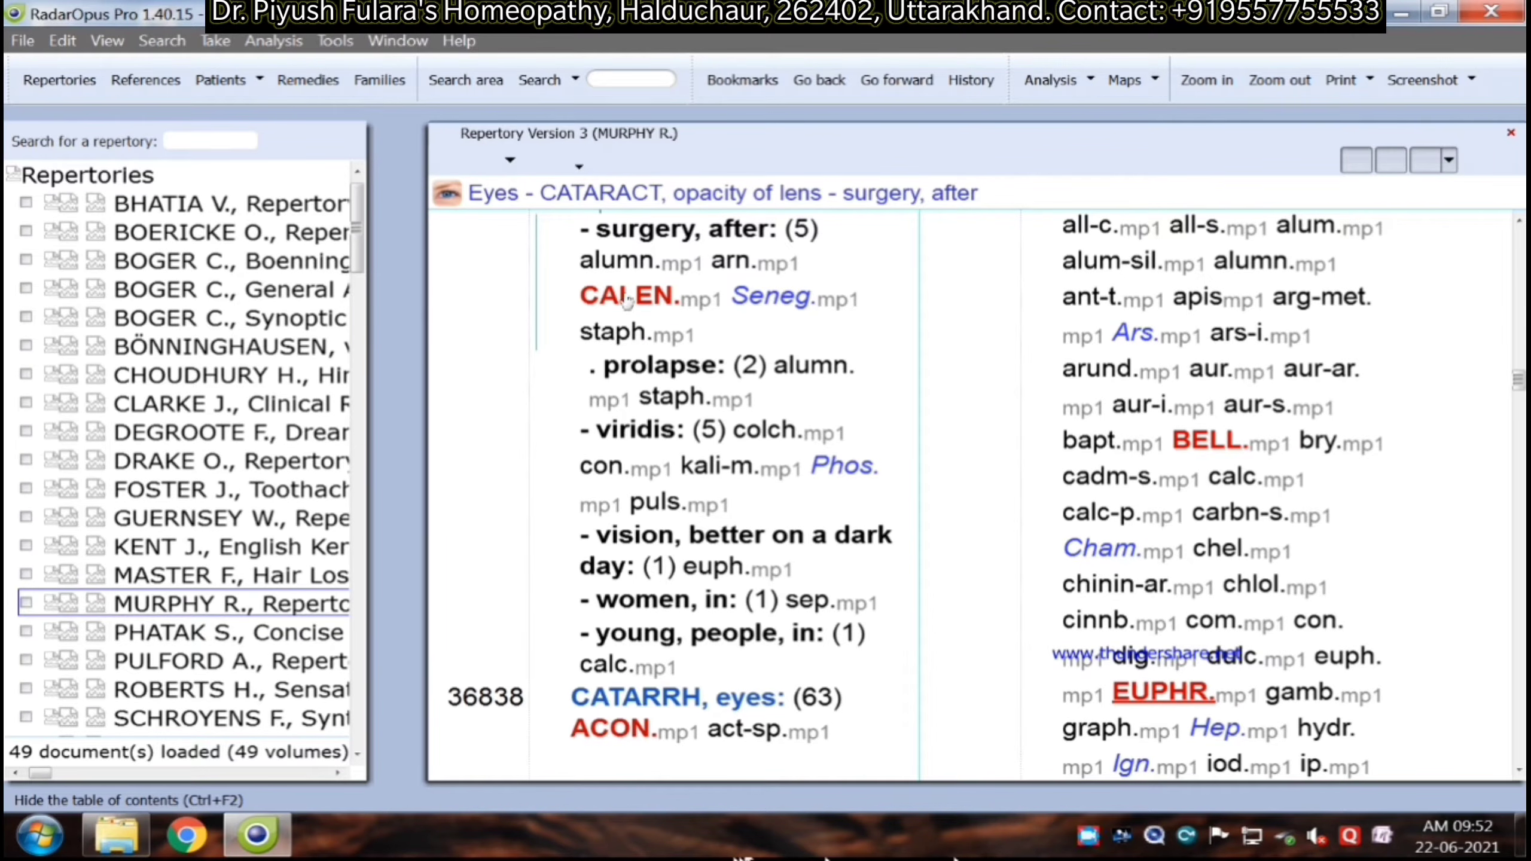
Step: Open the remedy Senega from the cataract surgery rubric, search for it in all documents and view the Boericke repertory results
double_click(763, 302)
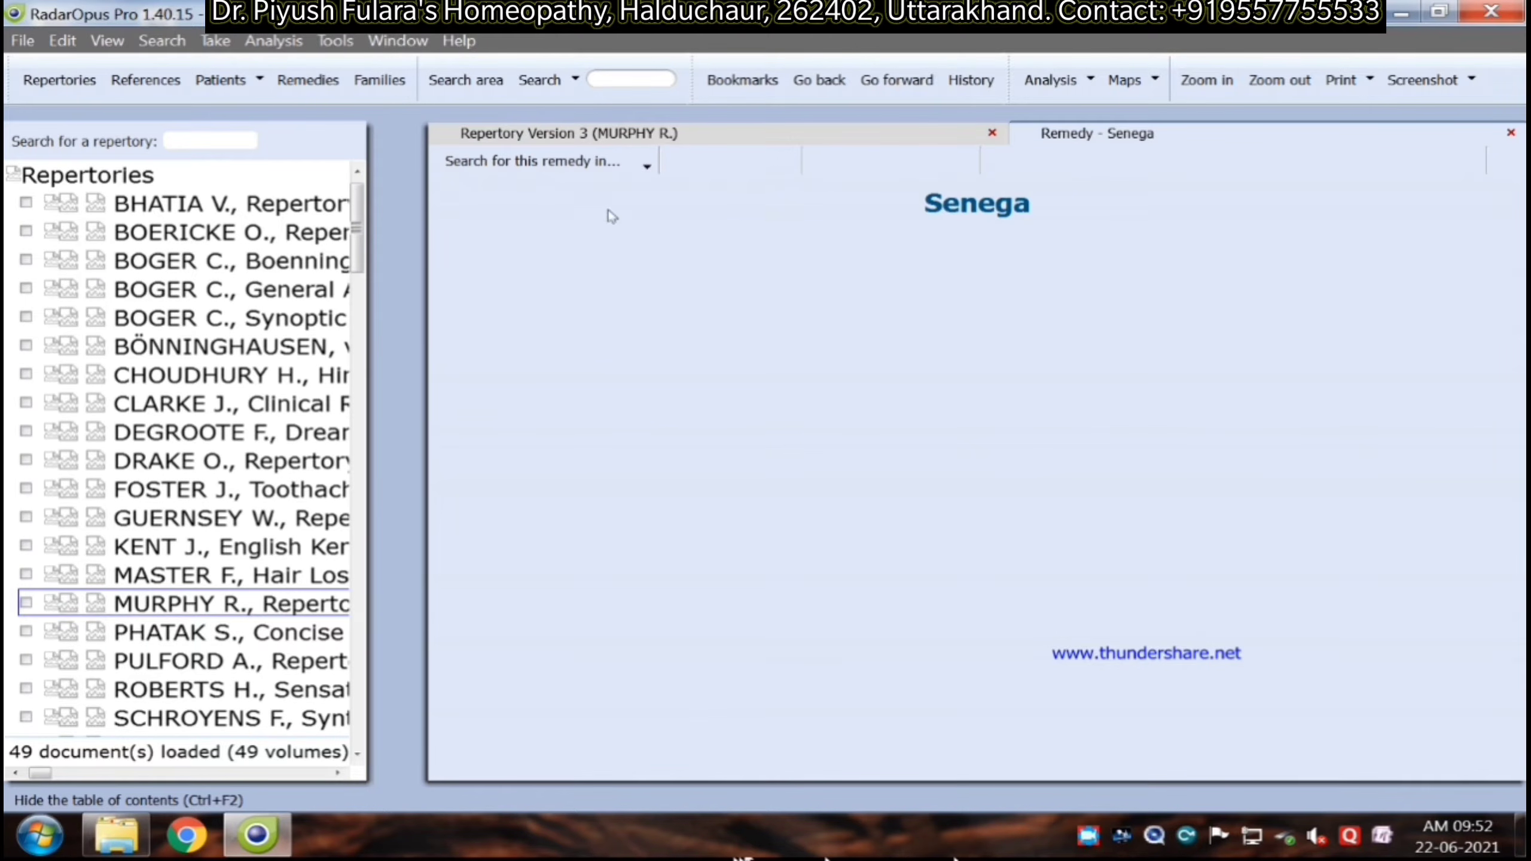
click(618, 166)
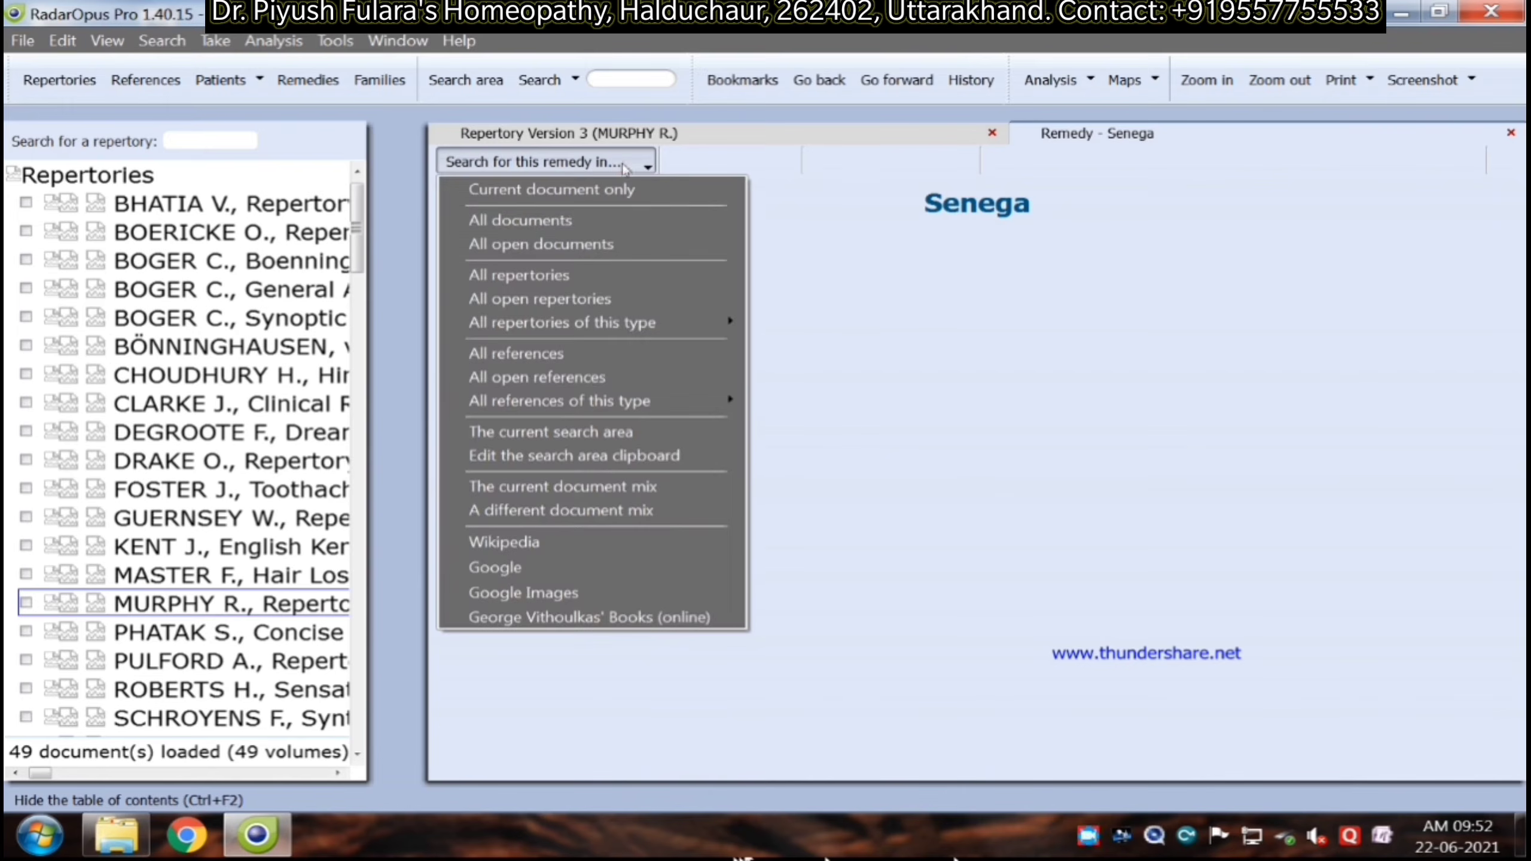
click(606, 219)
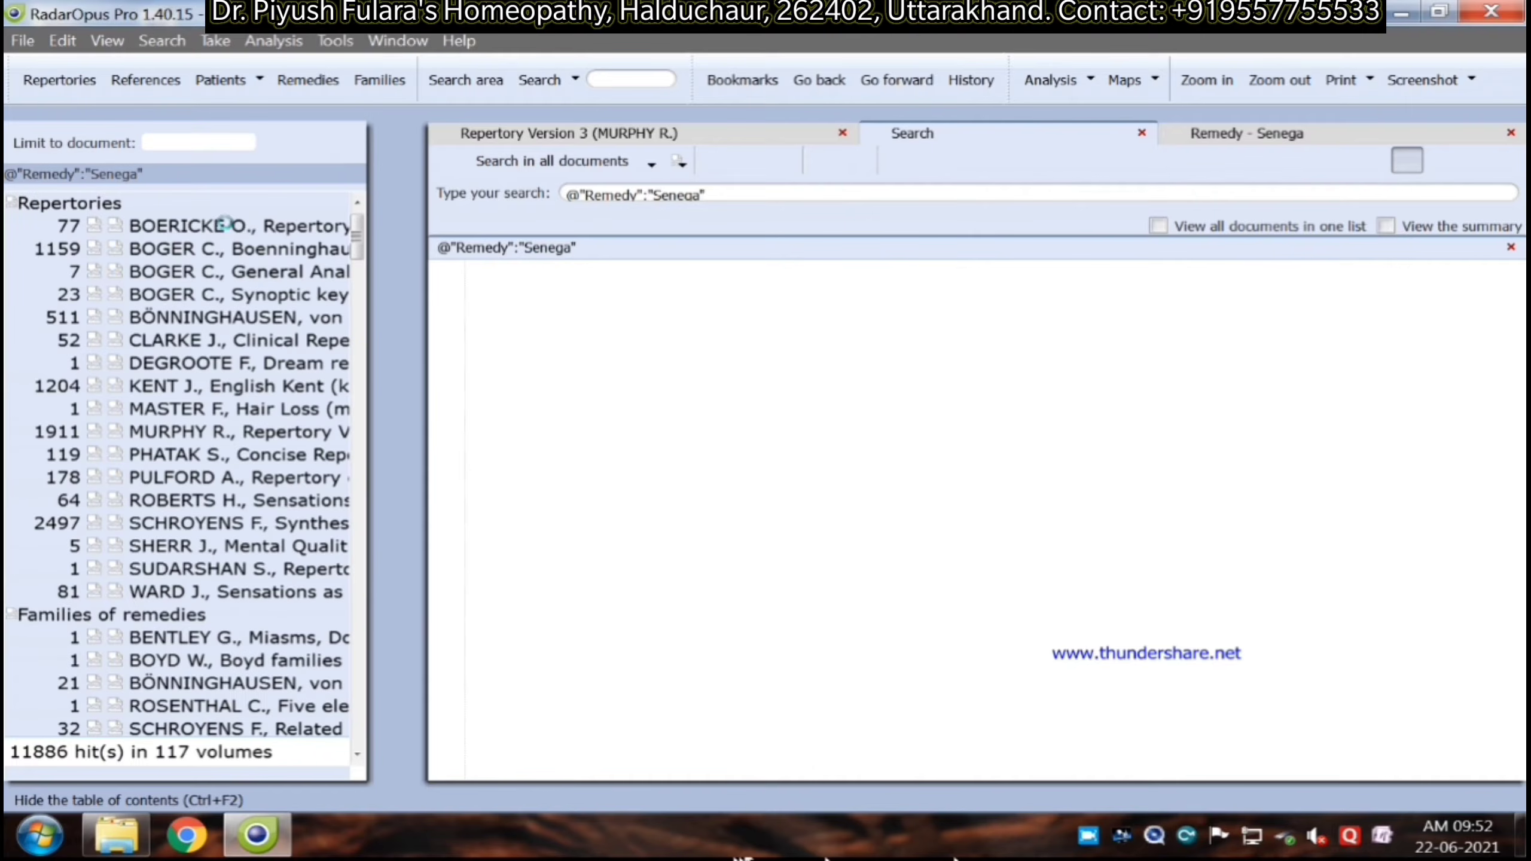
click(208, 224)
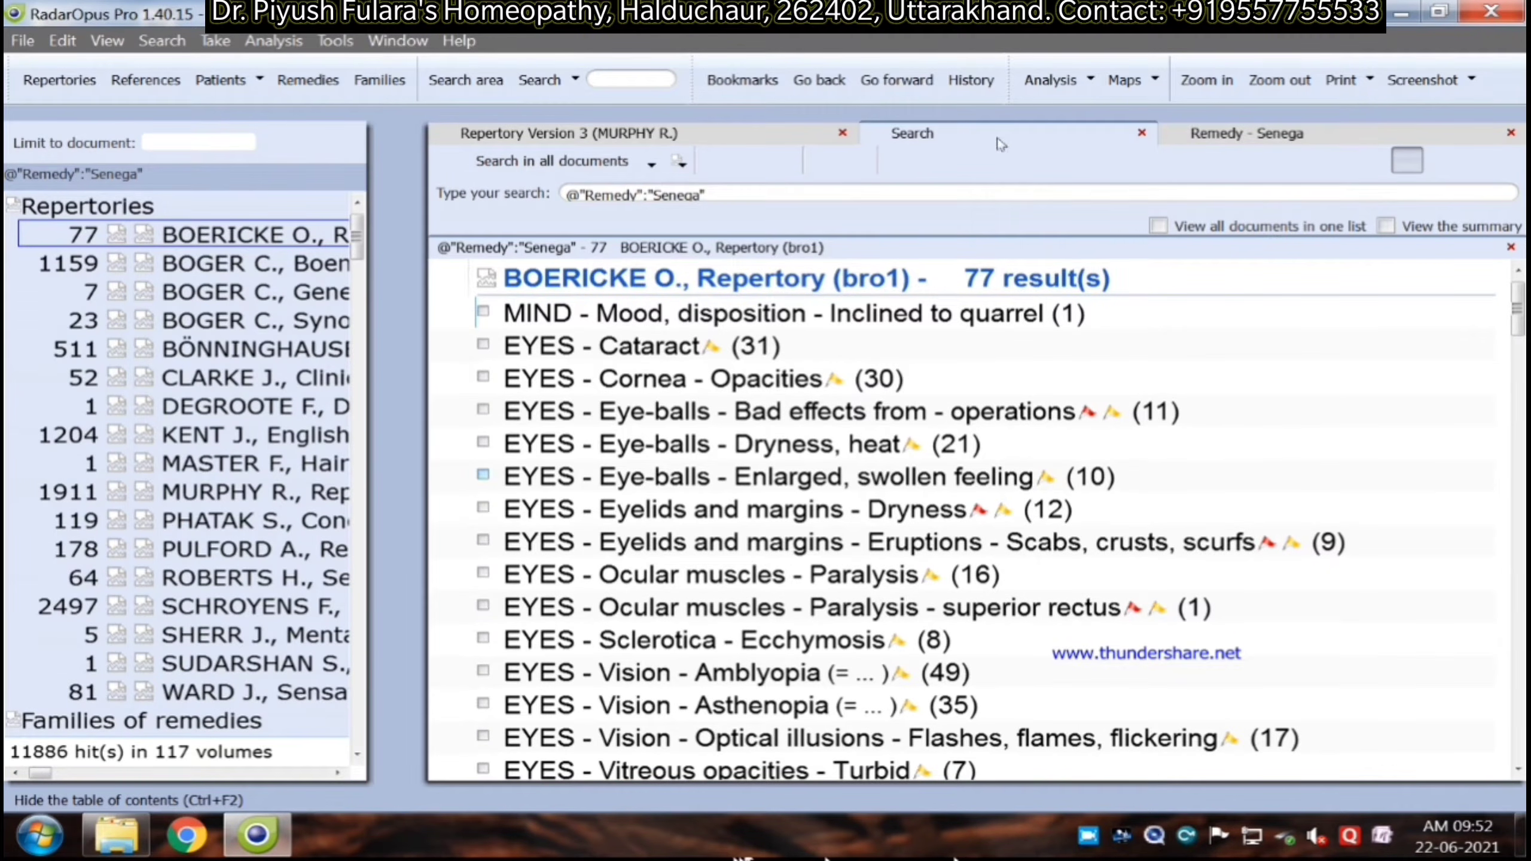
Step: Close the remedy search results and the Senega remedy page to return to the cataract rubrics in the Murphy repertory
click(1141, 133)
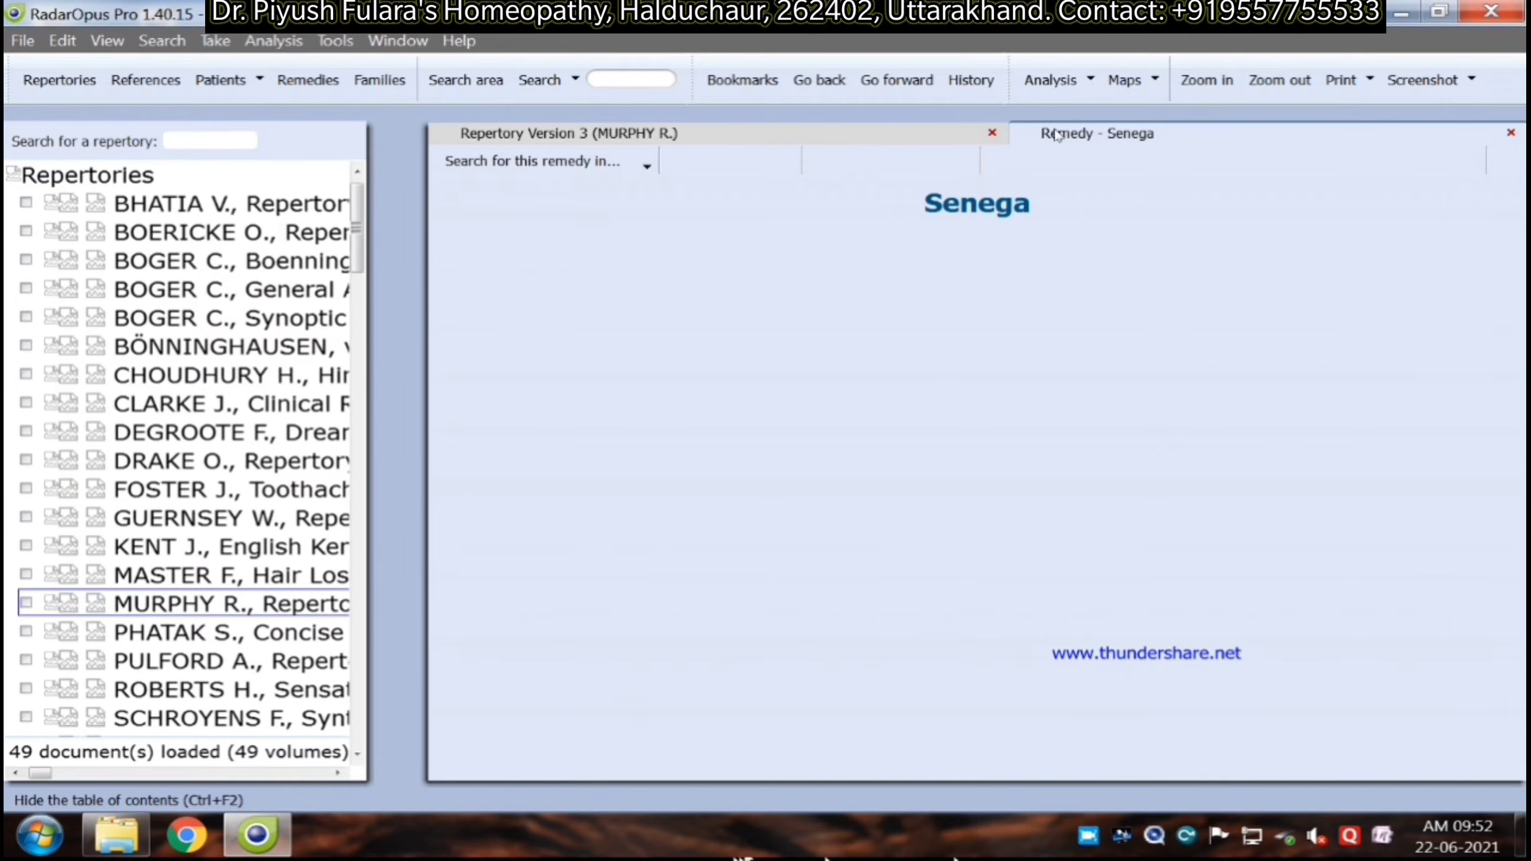
click(1510, 134)
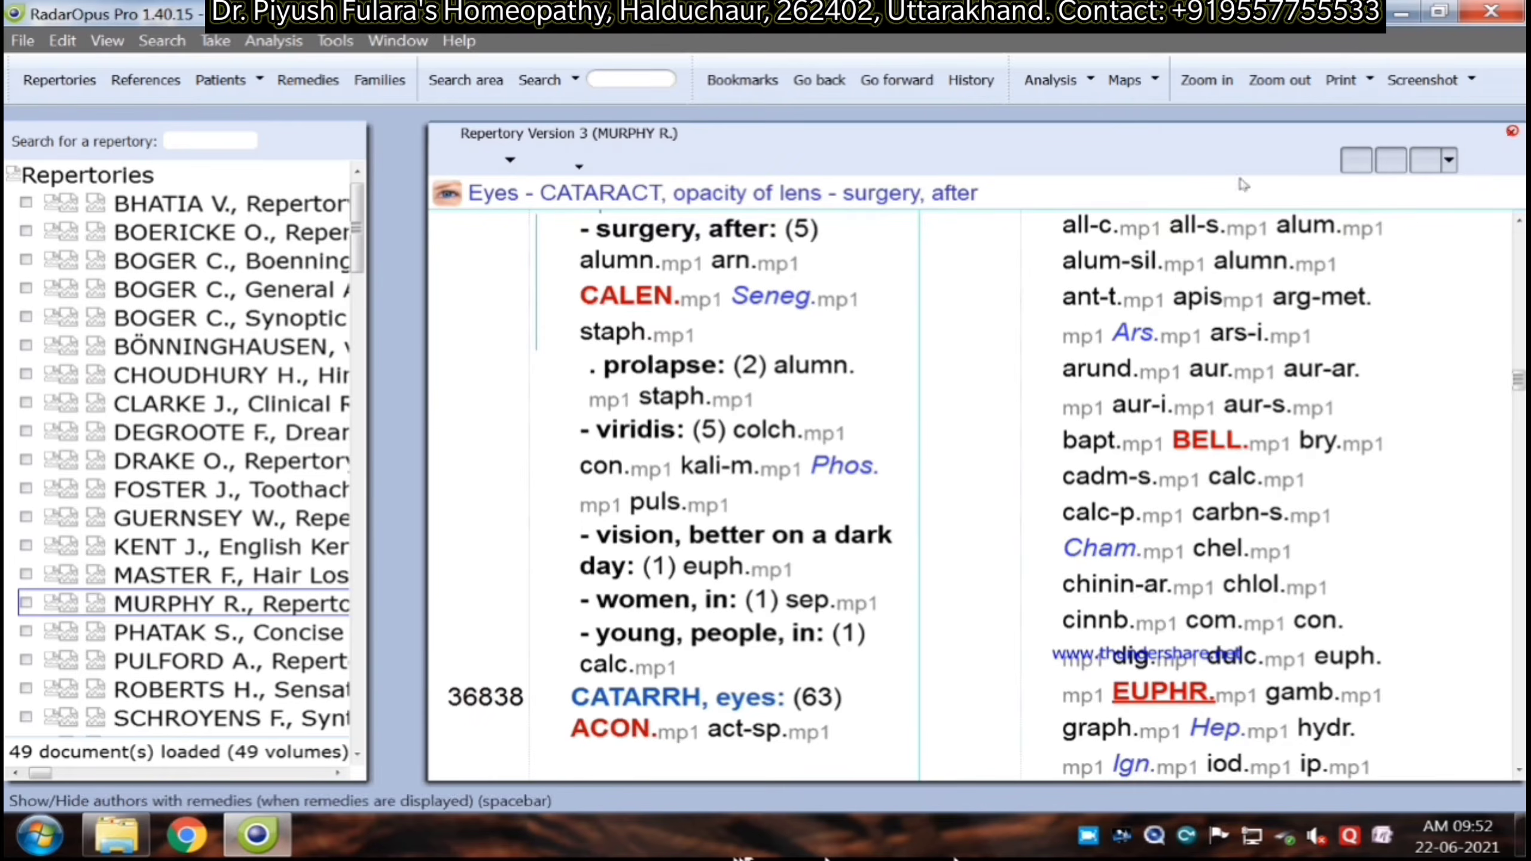
scroll(455, 362, down, 5)
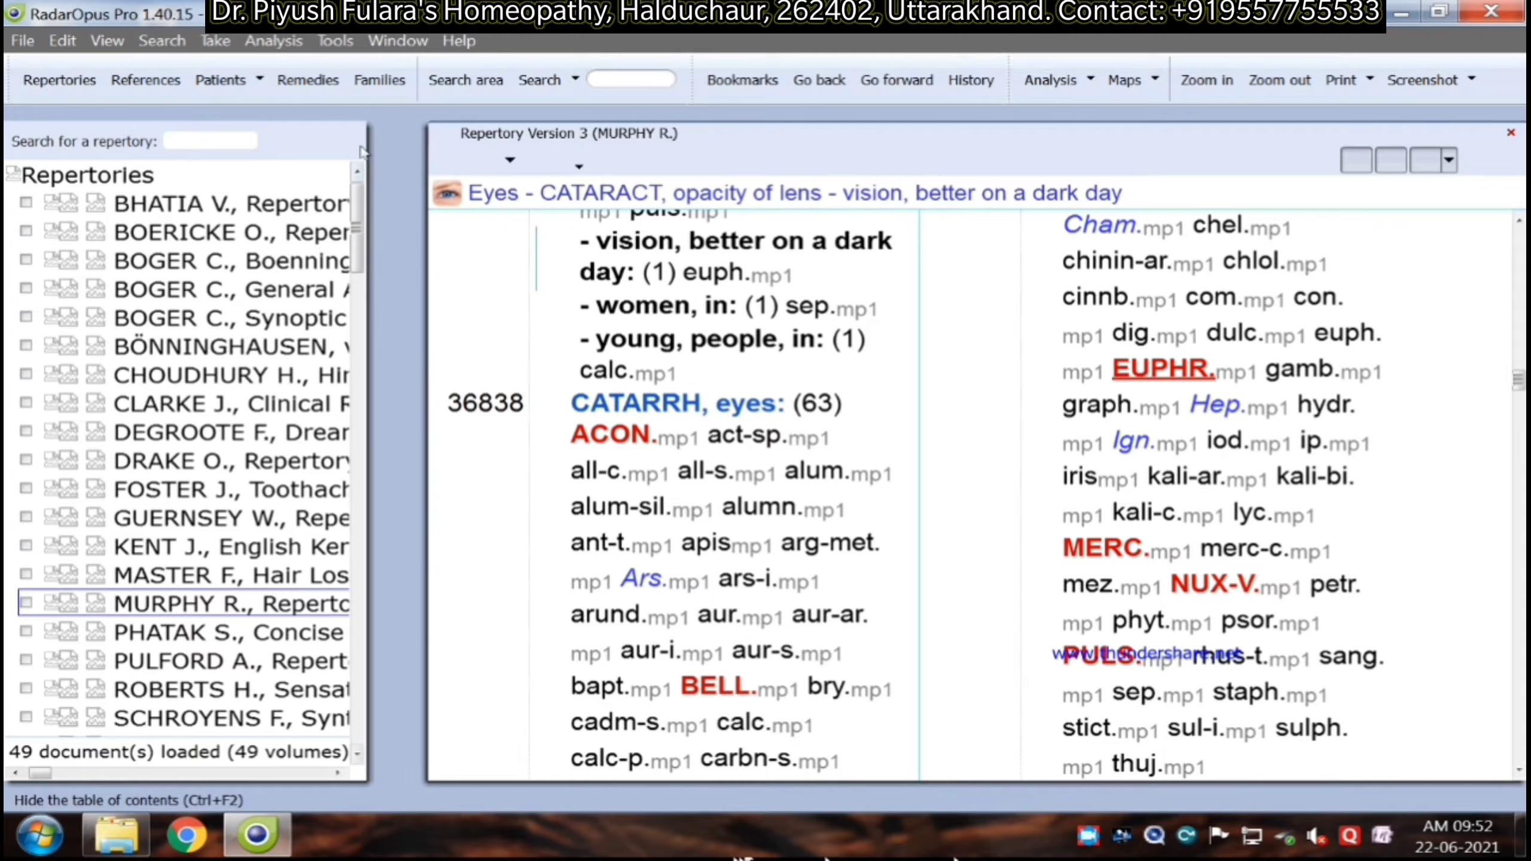
Step: Show the current analysis with symptoms and remedies and limit it to the Full repertory view
click(250, 40)
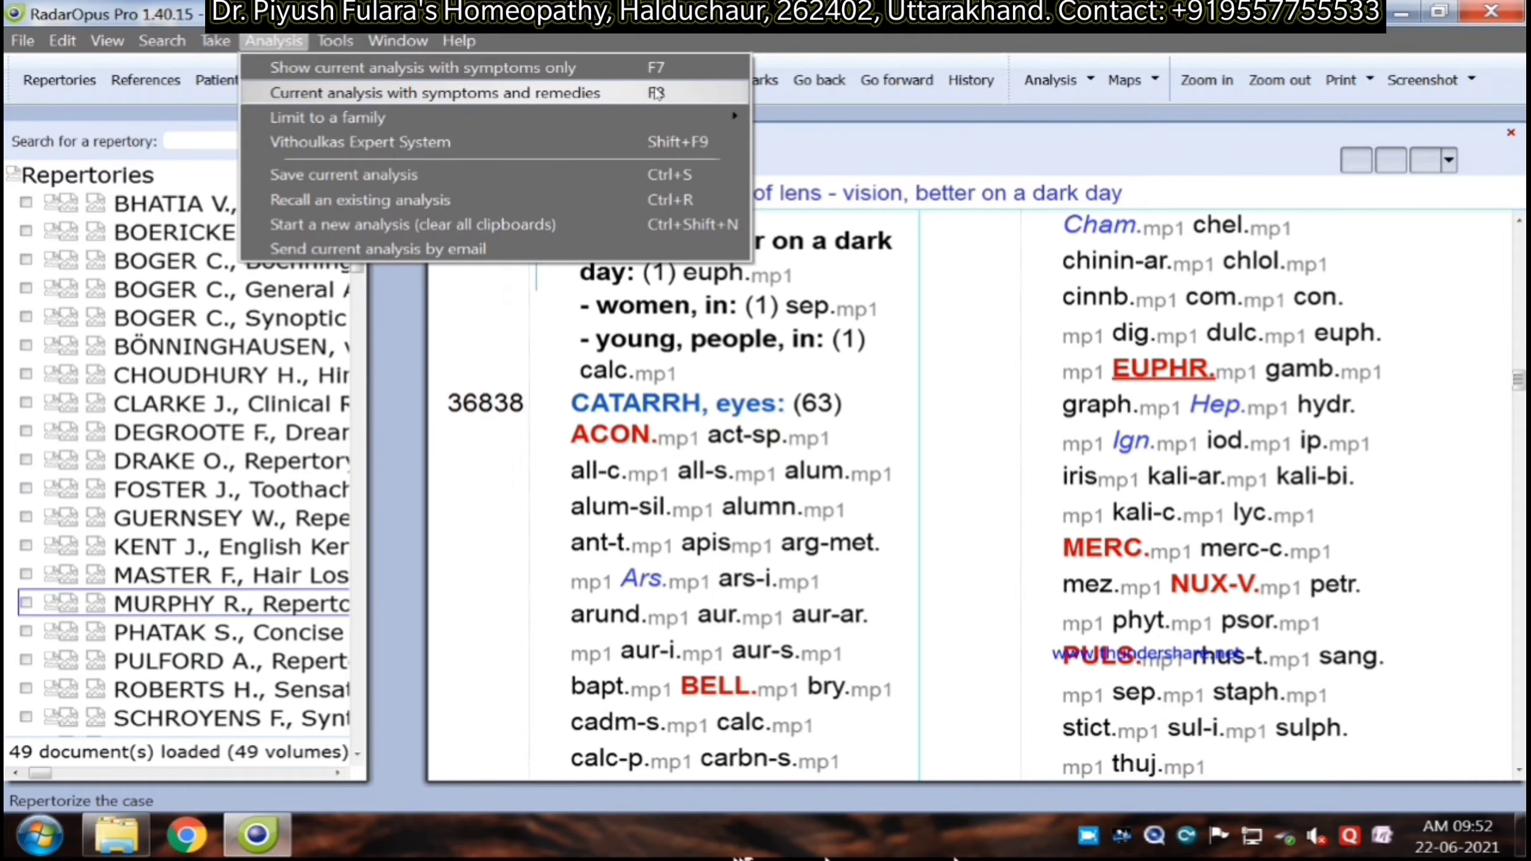
click(656, 93)
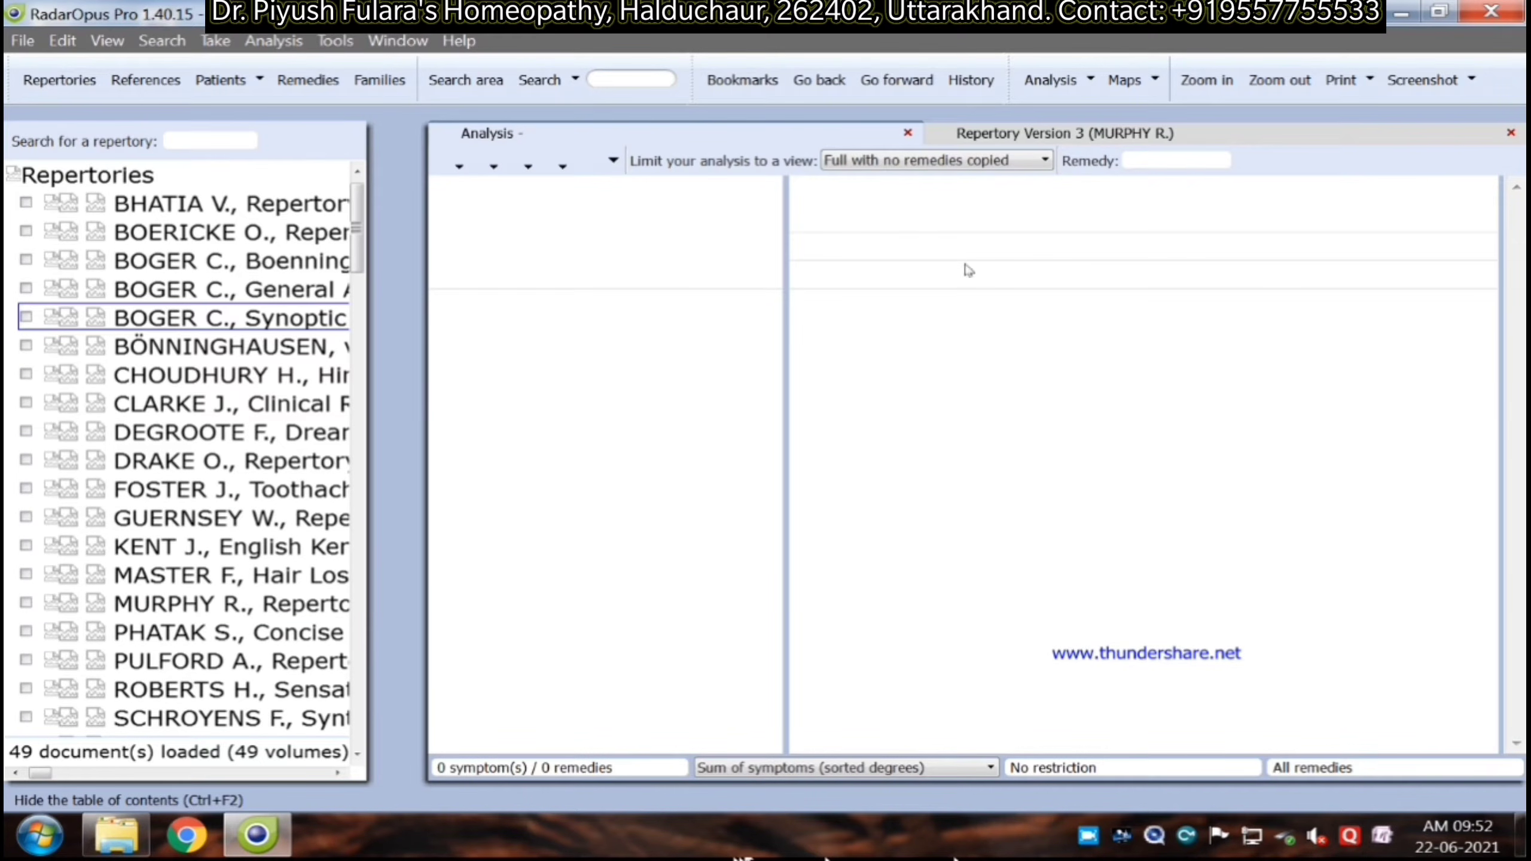
click(974, 171)
click(968, 179)
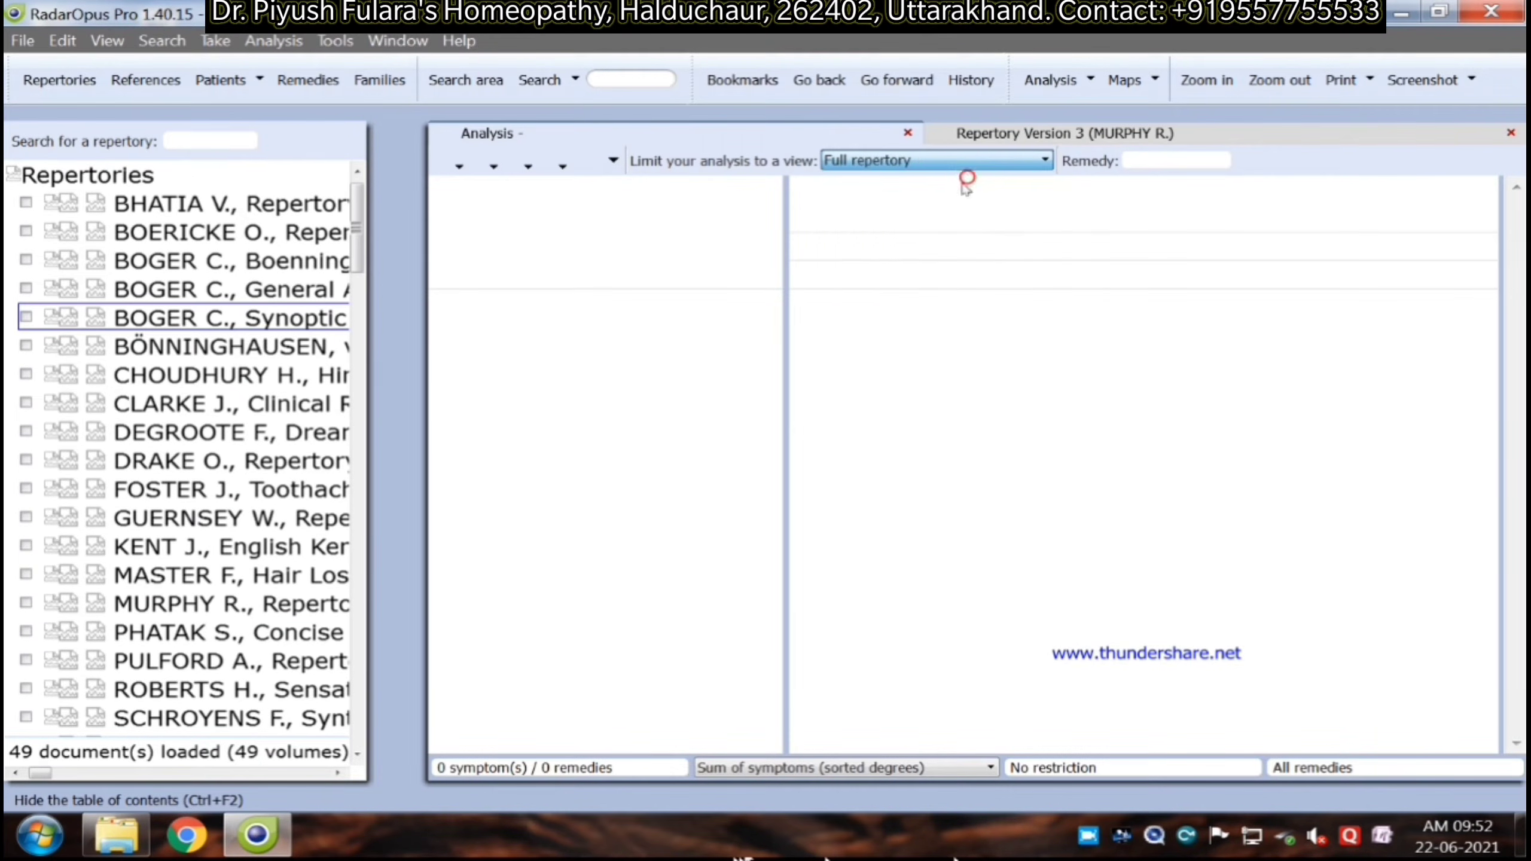
Step: Close every open repertory document, from Murphy through Synthesis Treasure Edition 2009V, keeping only the analysis open
click(1511, 134)
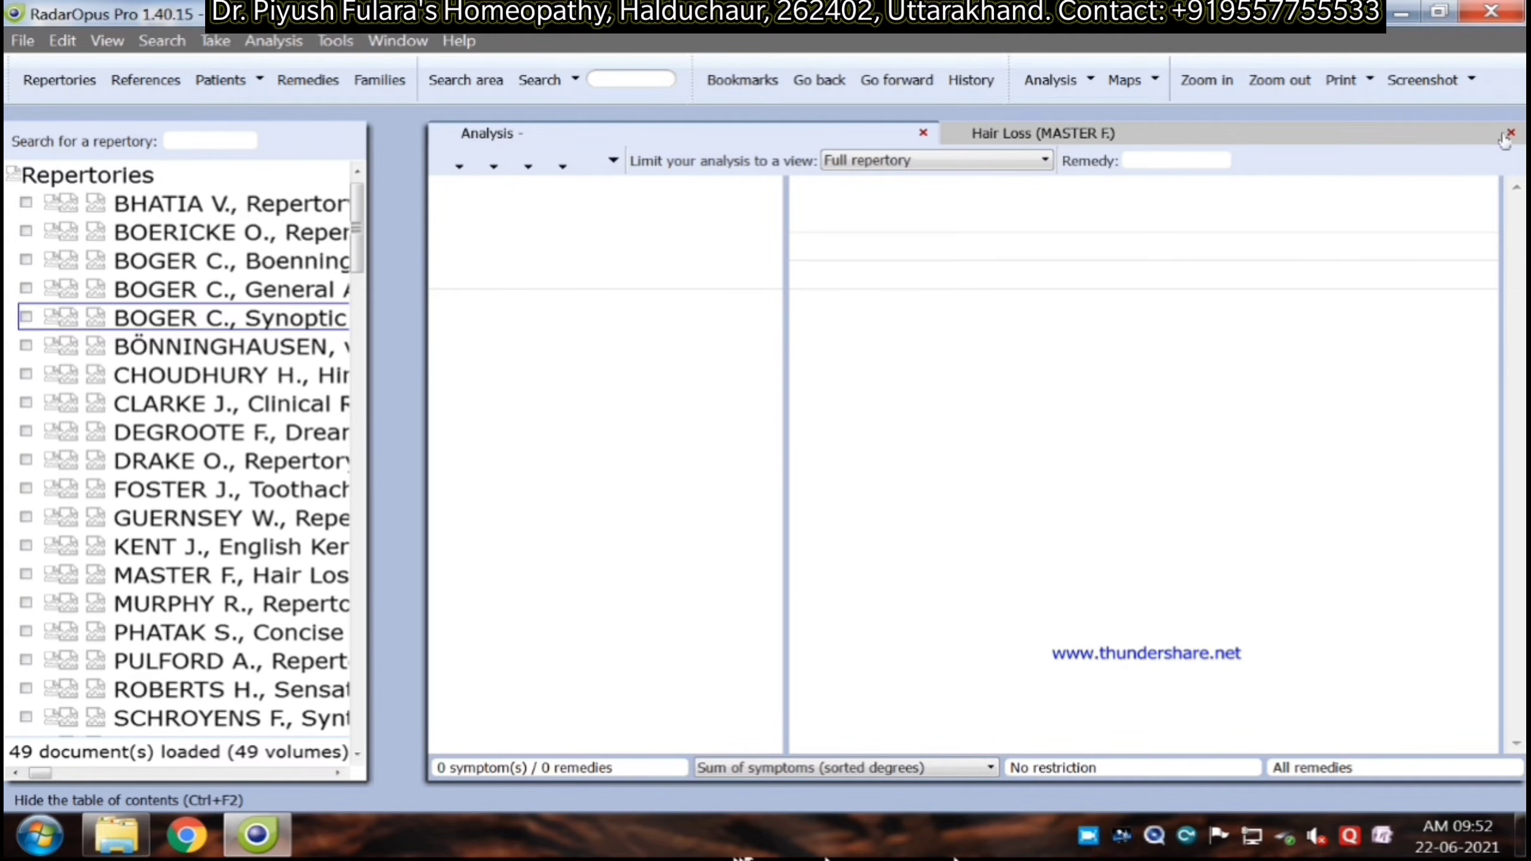
click(1511, 133)
click(1512, 132)
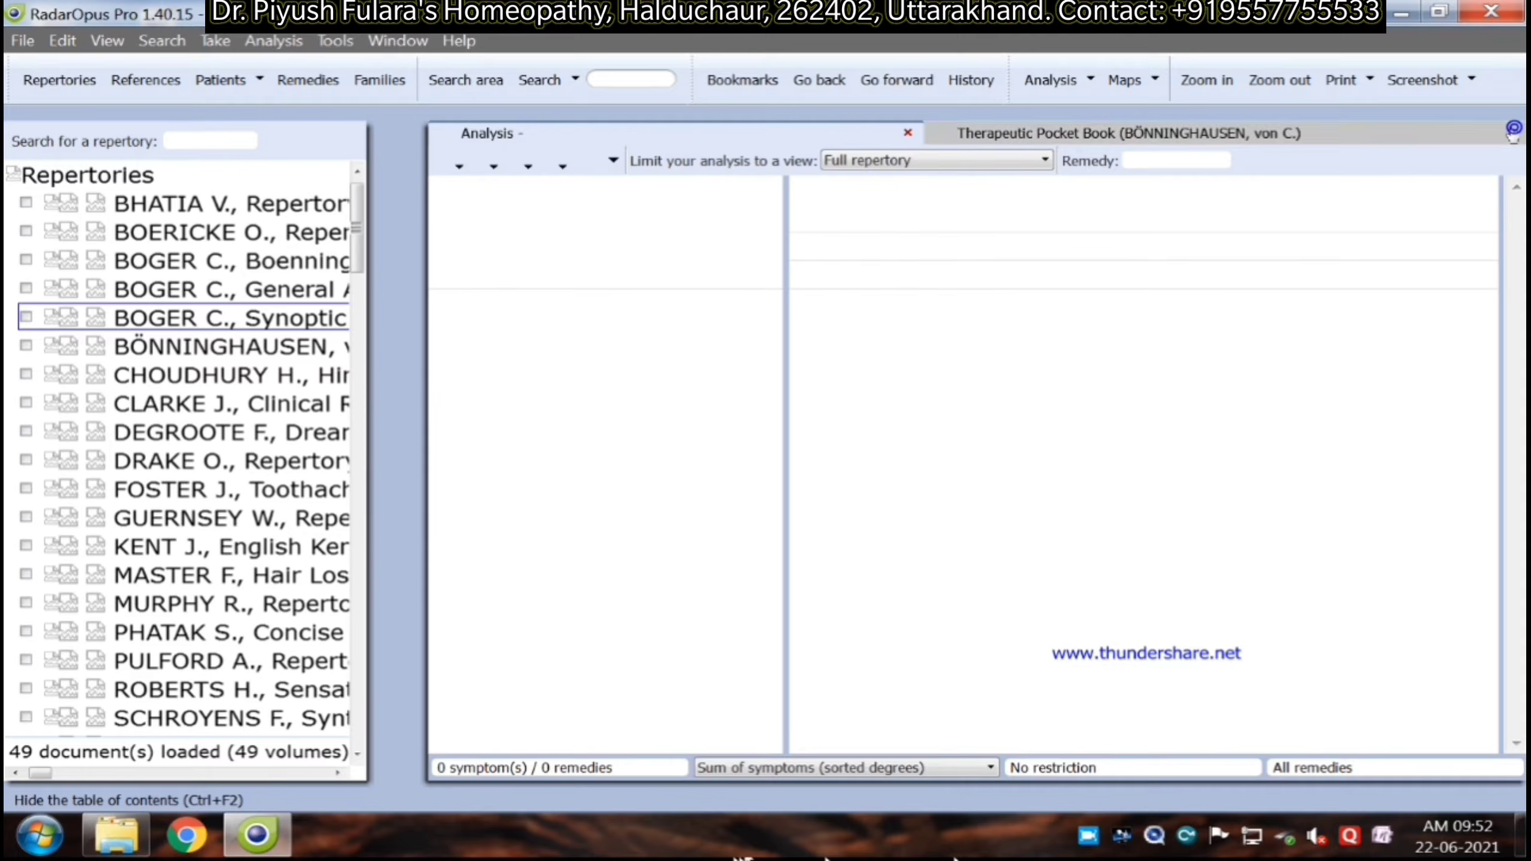
click(1512, 133)
click(1512, 133)
click(1512, 133)
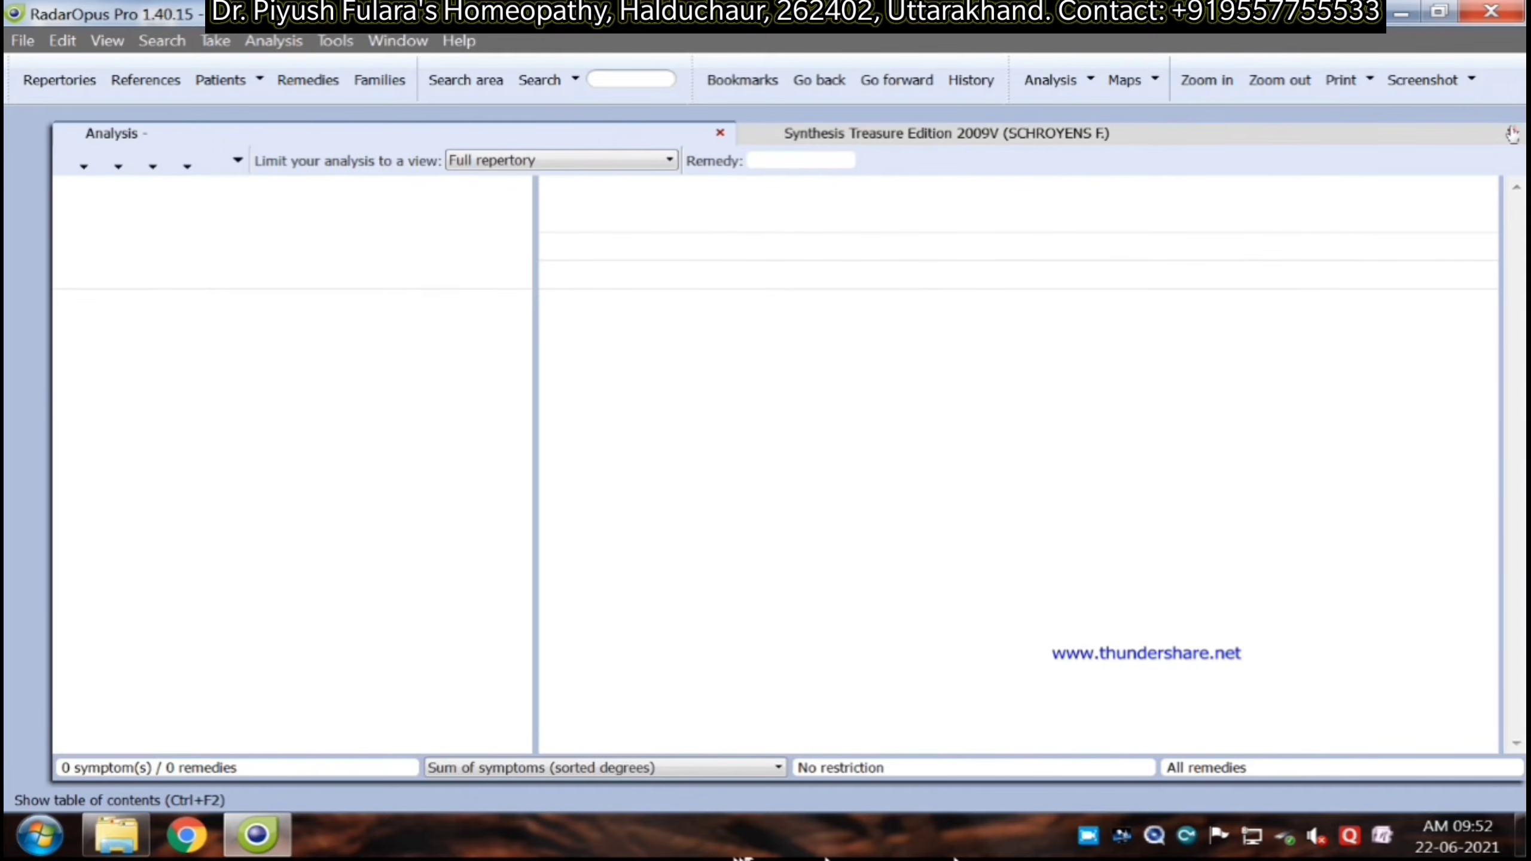
click(1511, 133)
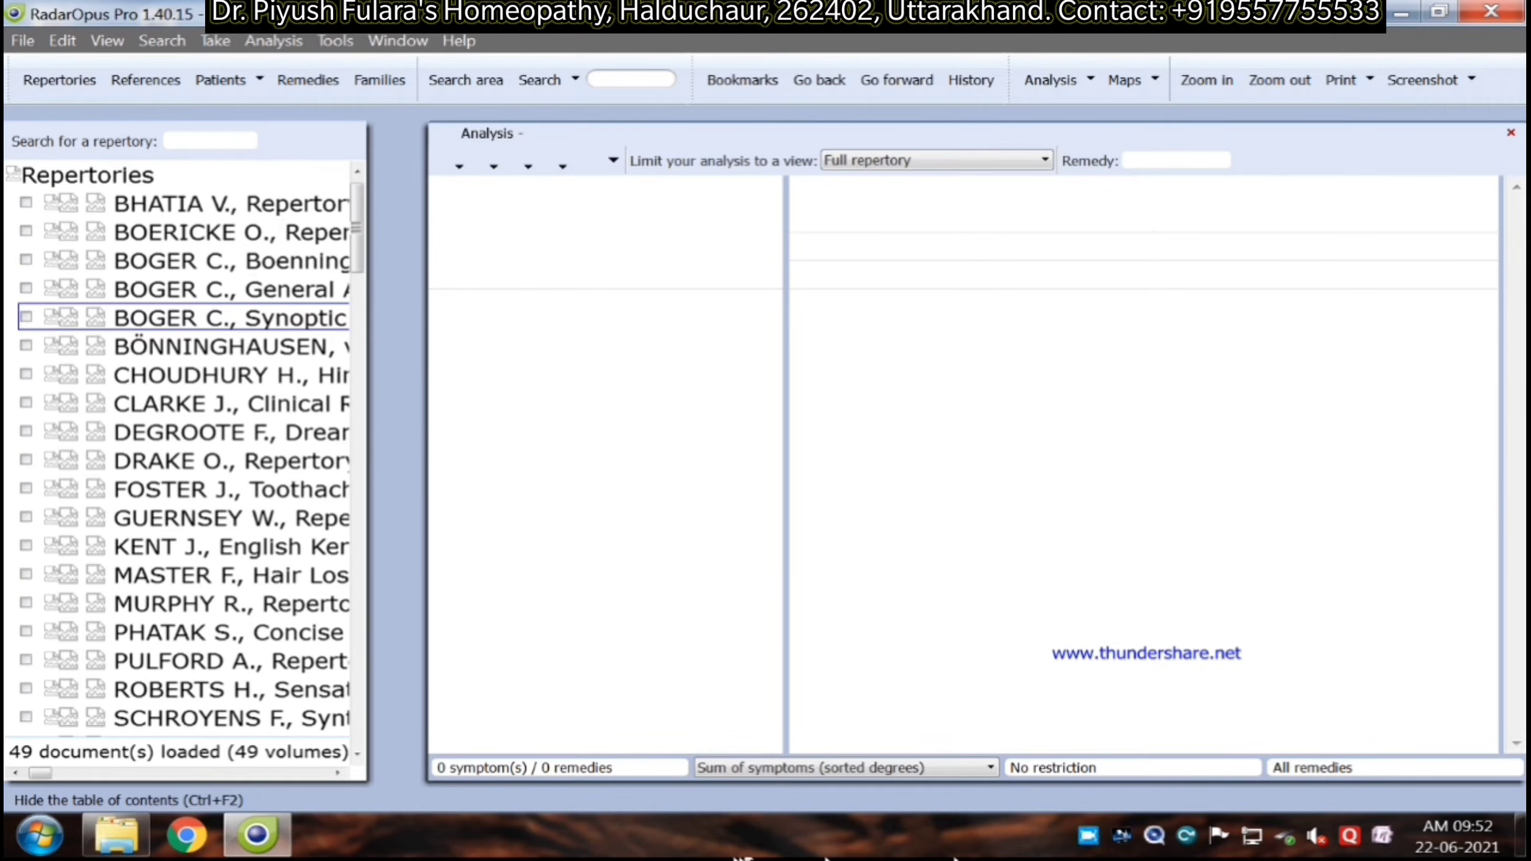
Step: Open the English Kent repertory by KENT J. from the repertories list
click(261, 41)
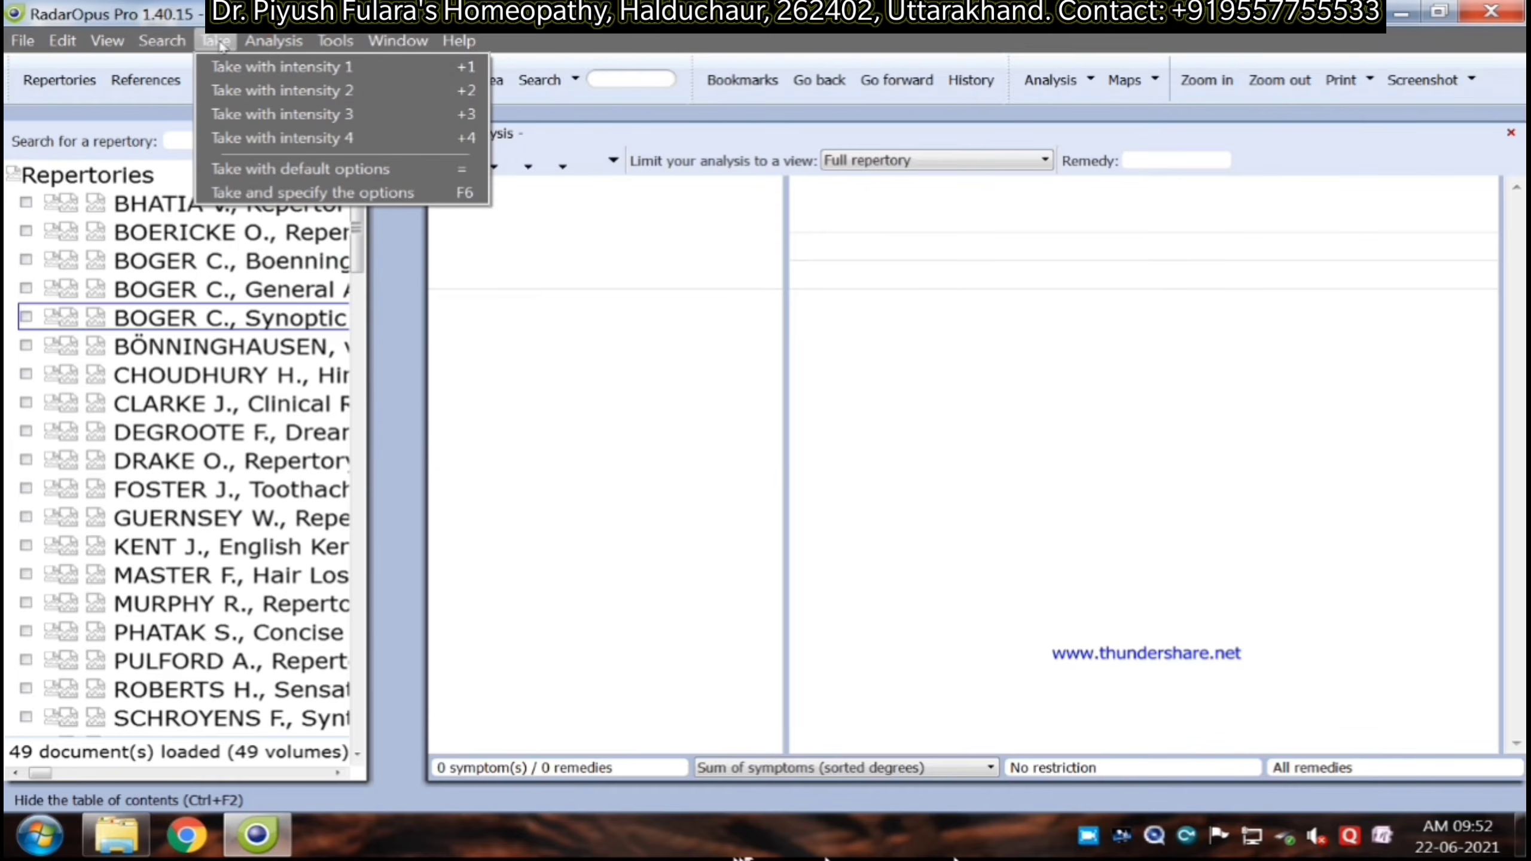
click(162, 41)
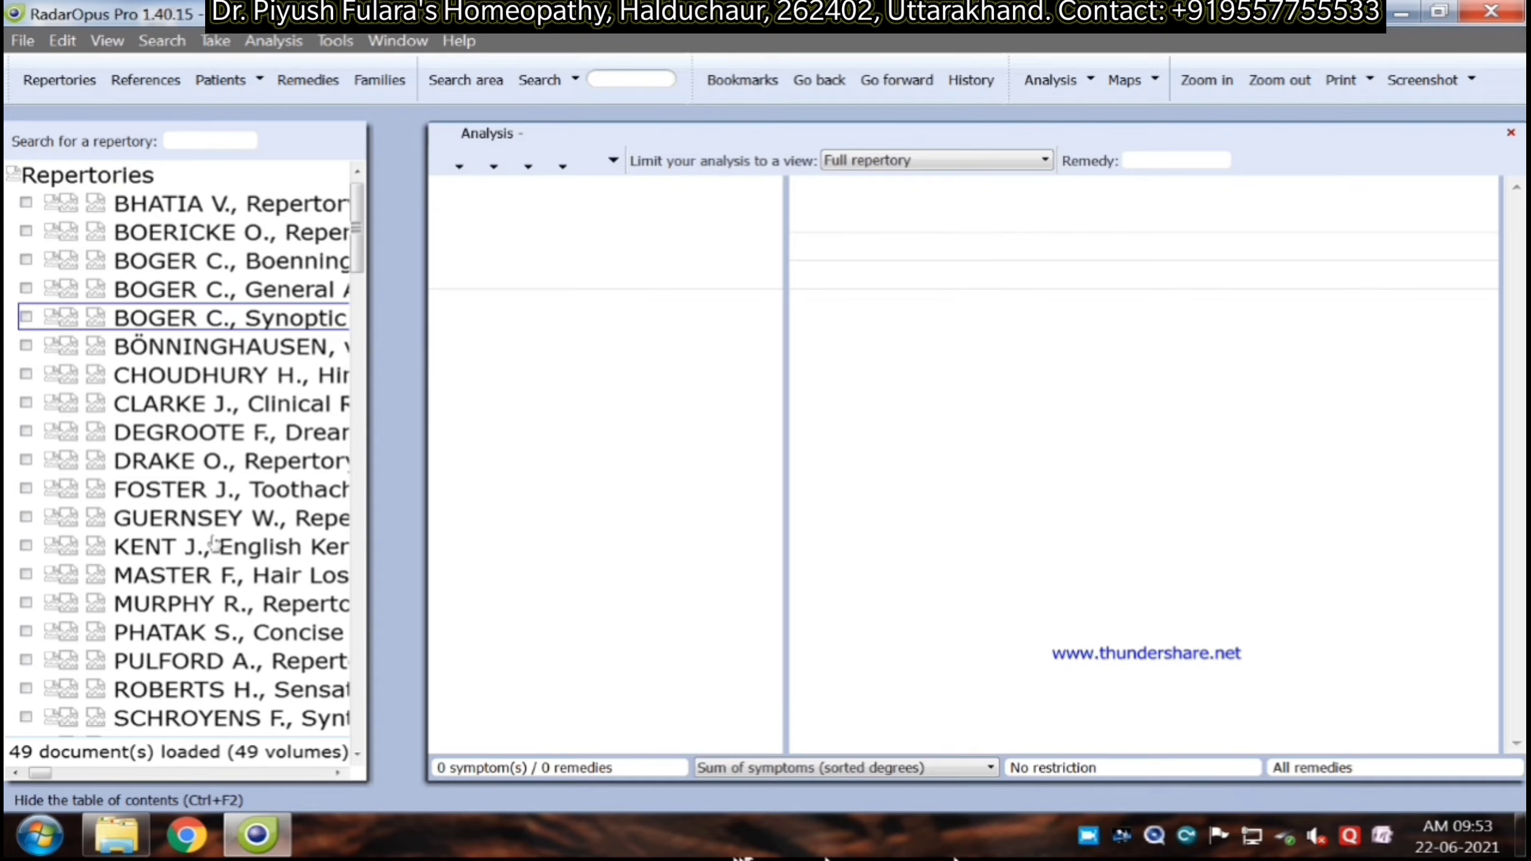
double_click(232, 546)
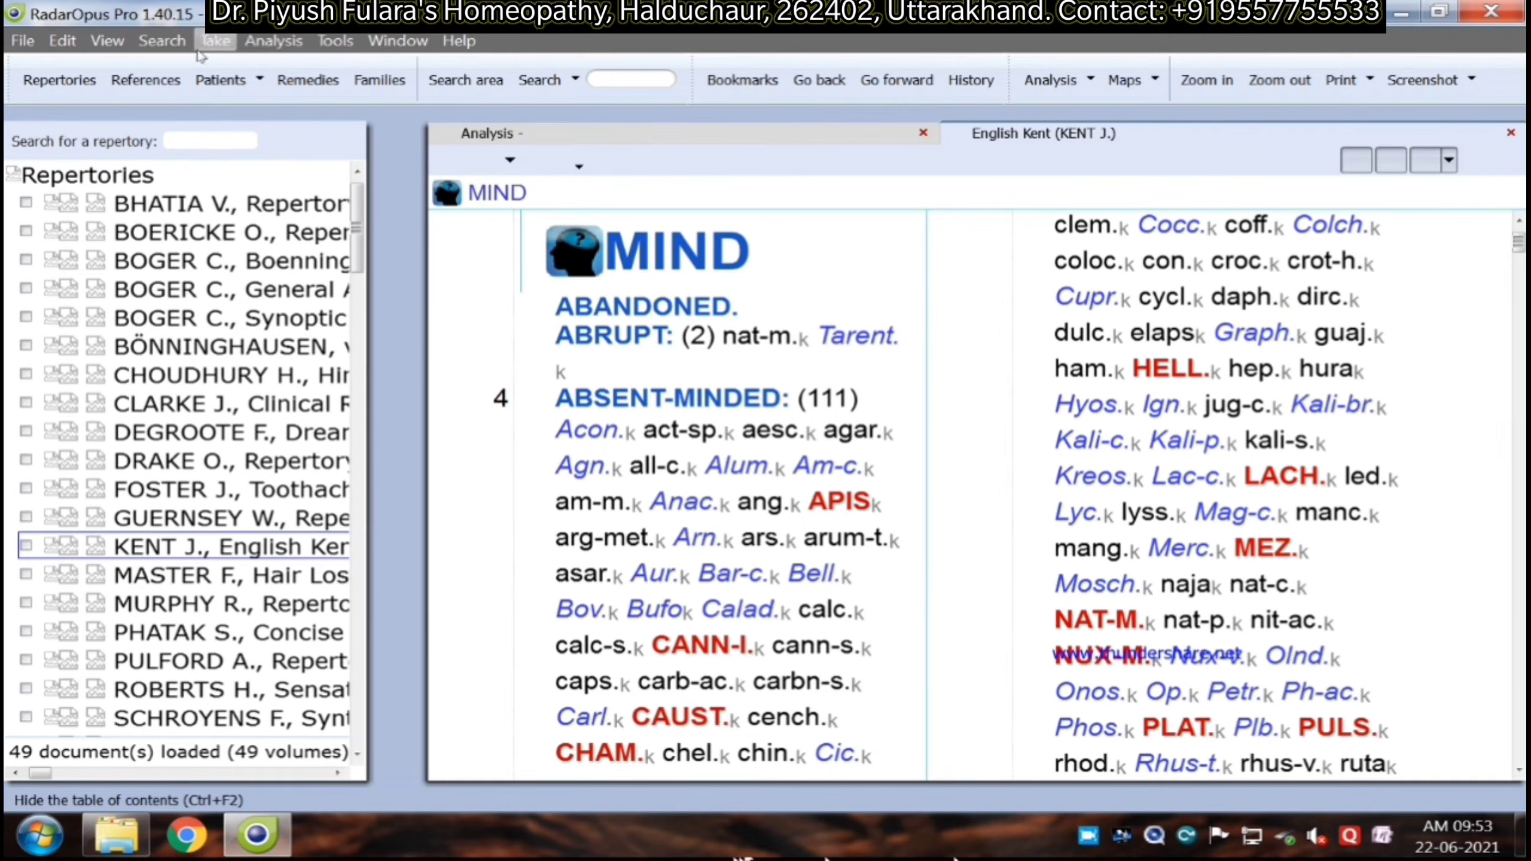
Step: Find the rubric EYE - CATARACT - operation,after in the English Kent repertory and go to it
click(162, 41)
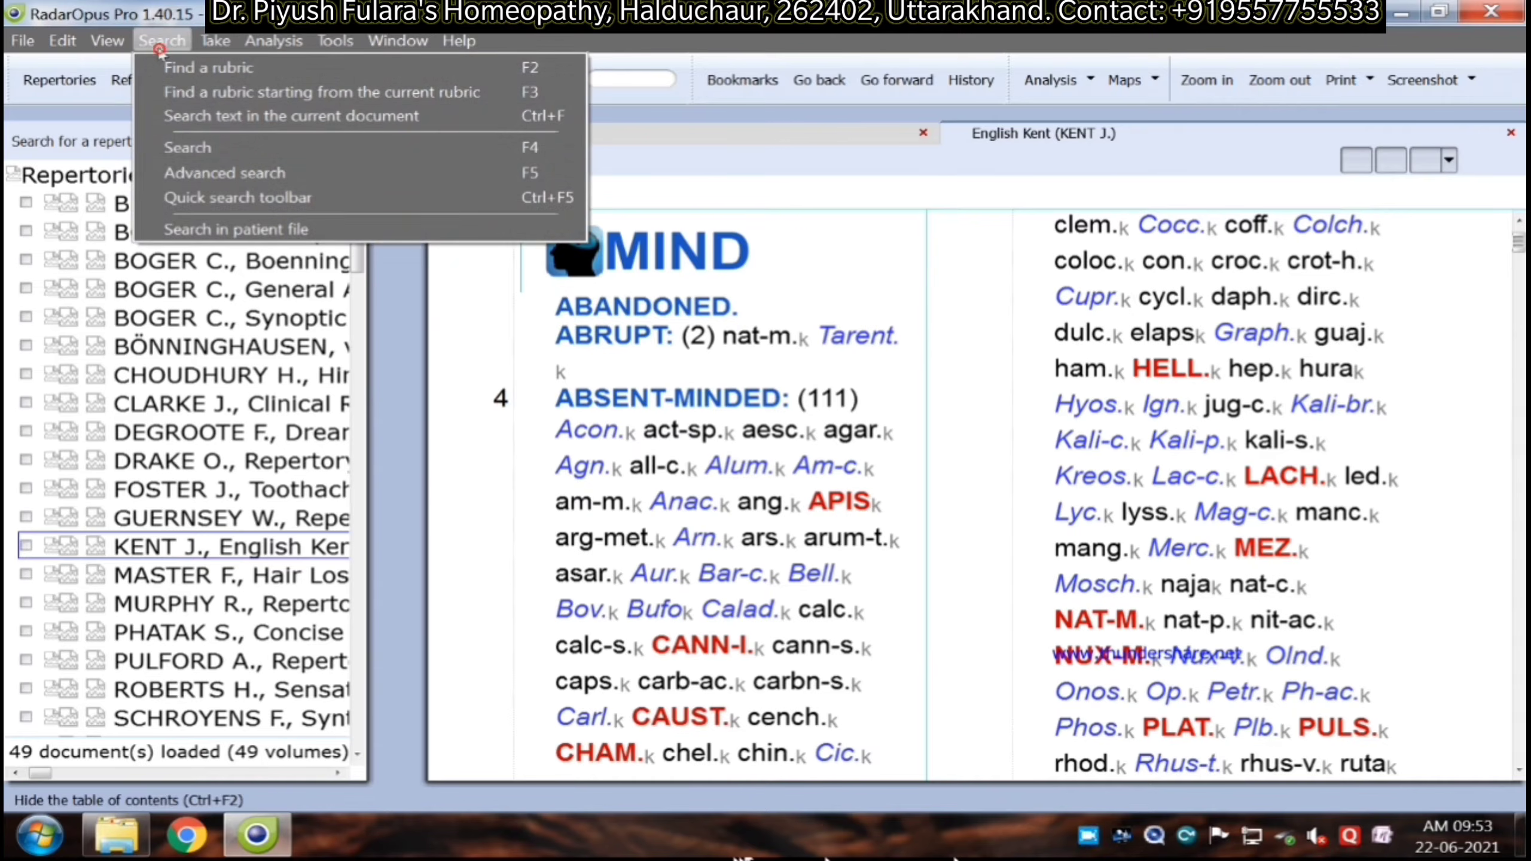
click(183, 66)
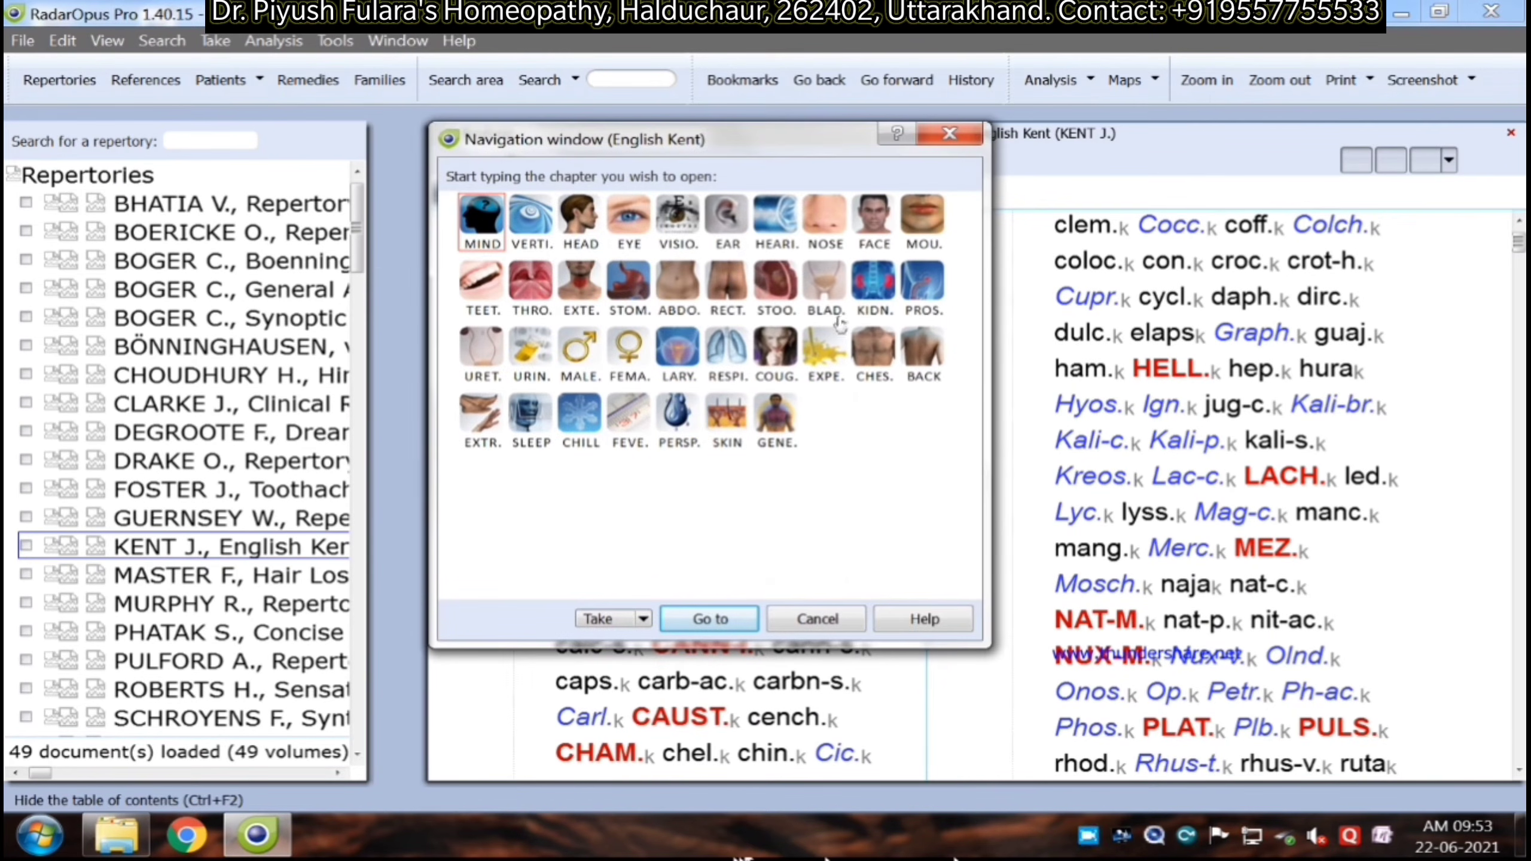
click(627, 223)
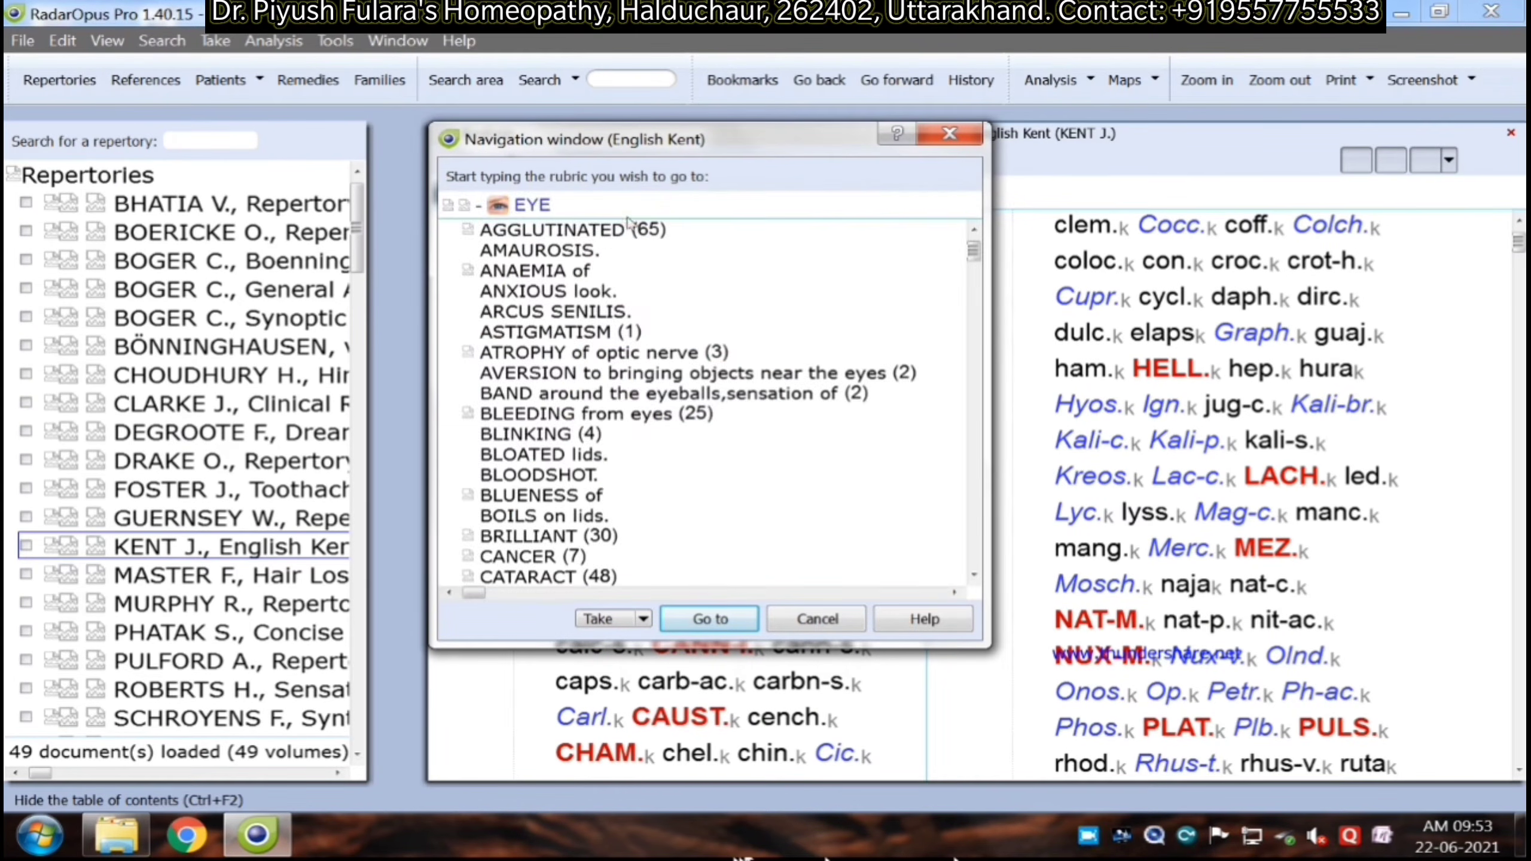
scroll(670, 391, down, 2)
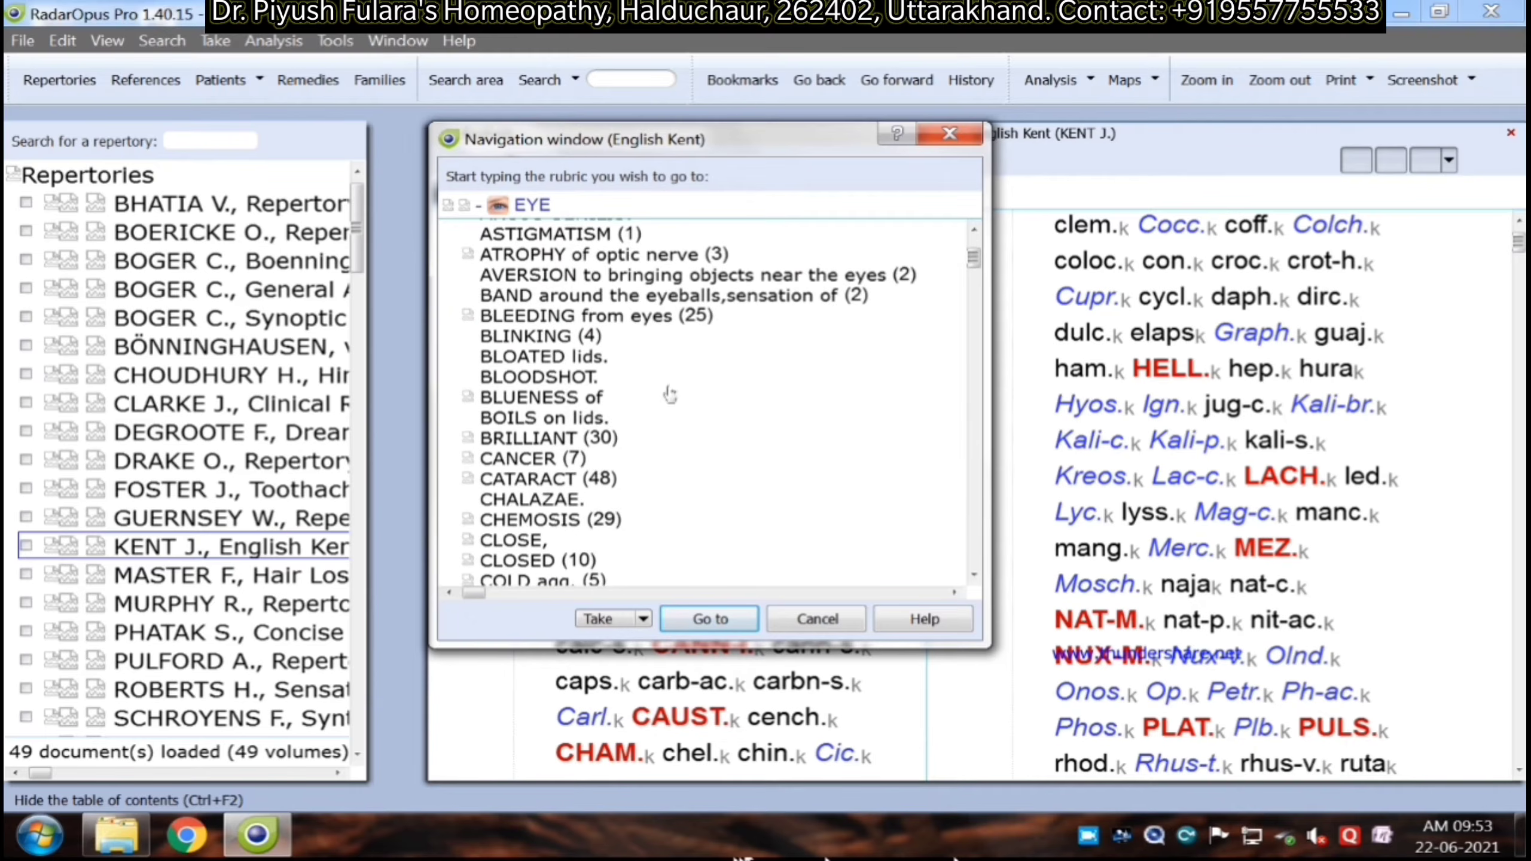
click(546, 480)
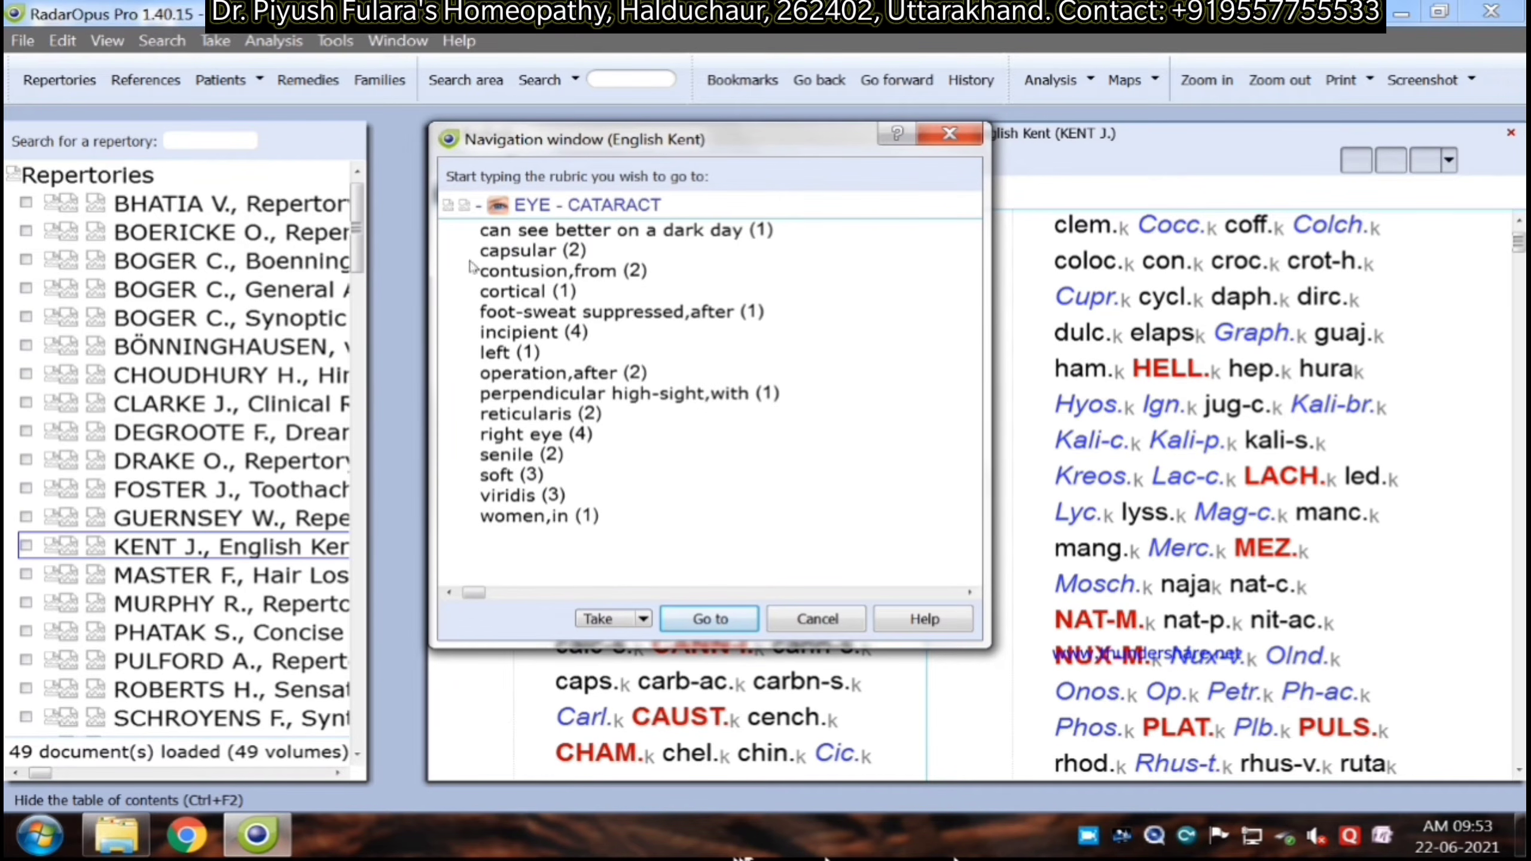
double_click(529, 374)
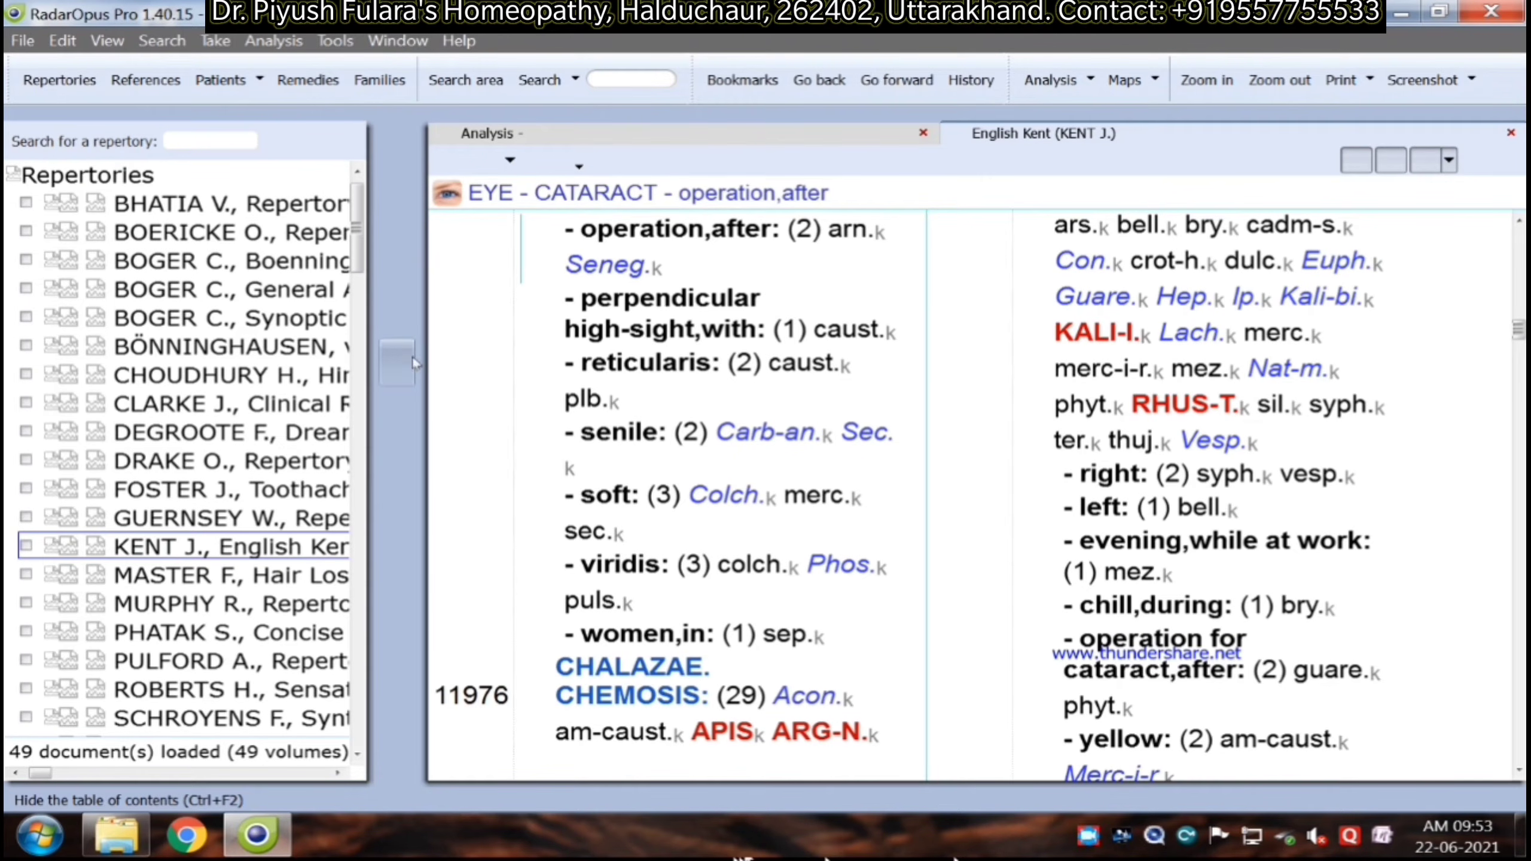
right_click(607, 272)
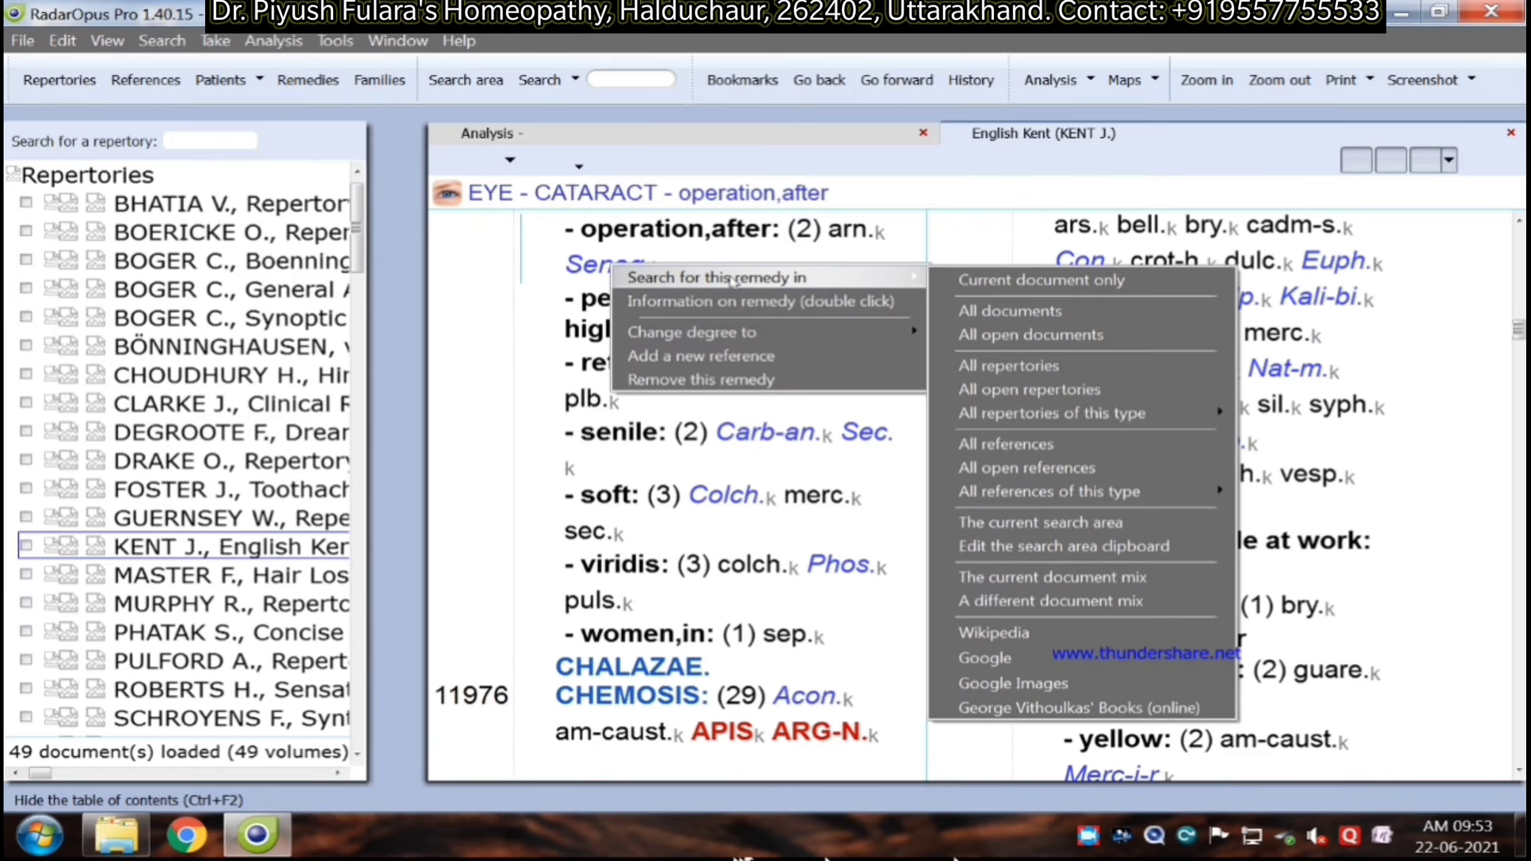
mouse_move(882, 333)
click(565, 301)
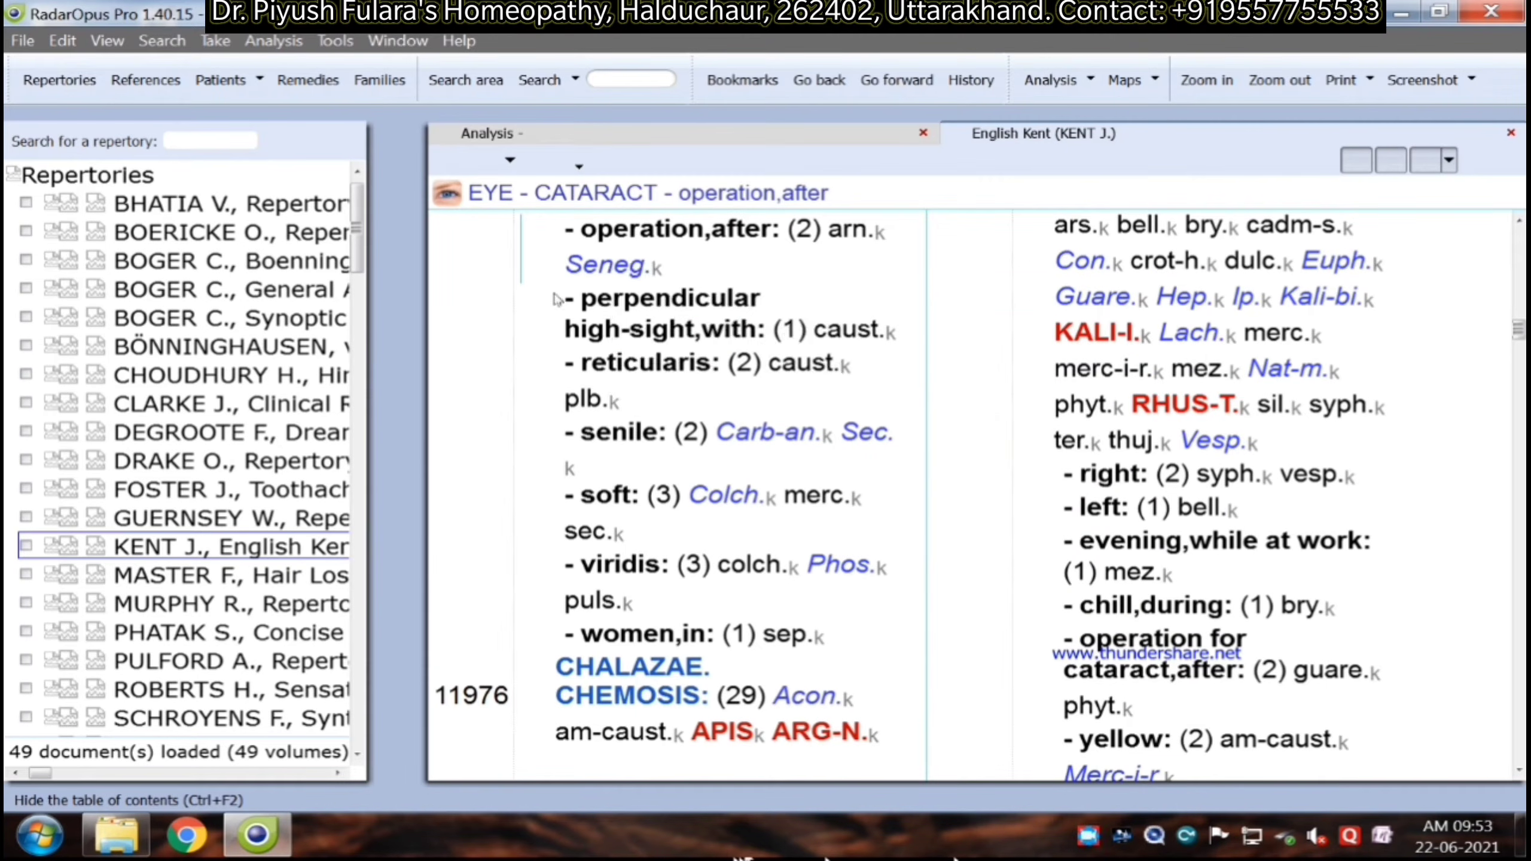
right_click(634, 275)
mouse_move(725, 291)
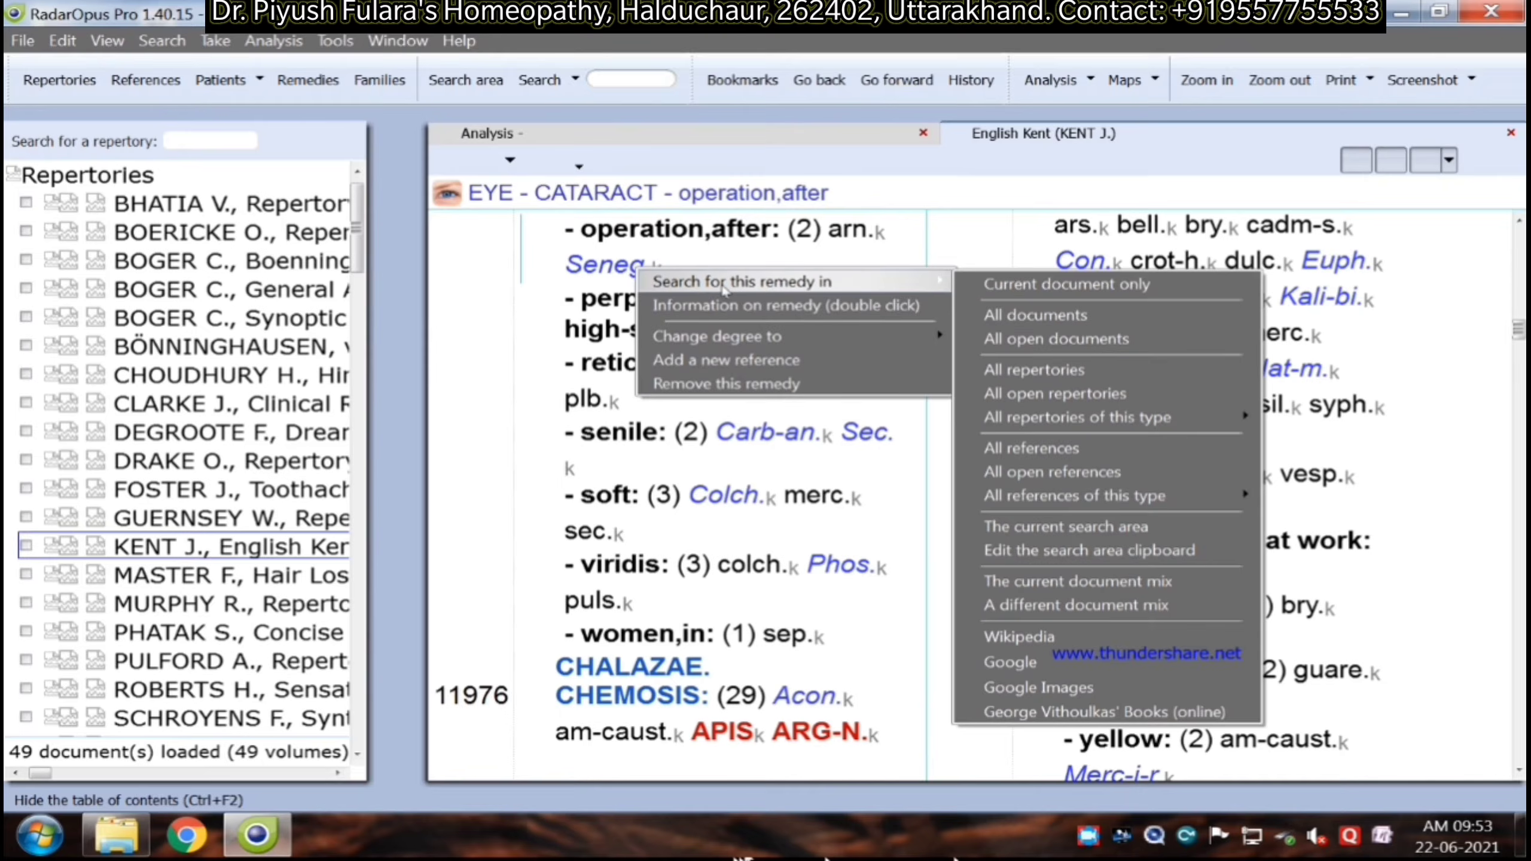
Step: Take the cataract "operation,after" rubric into the clipboard and show the current analysis with symptoms and remedies
right_click(627, 226)
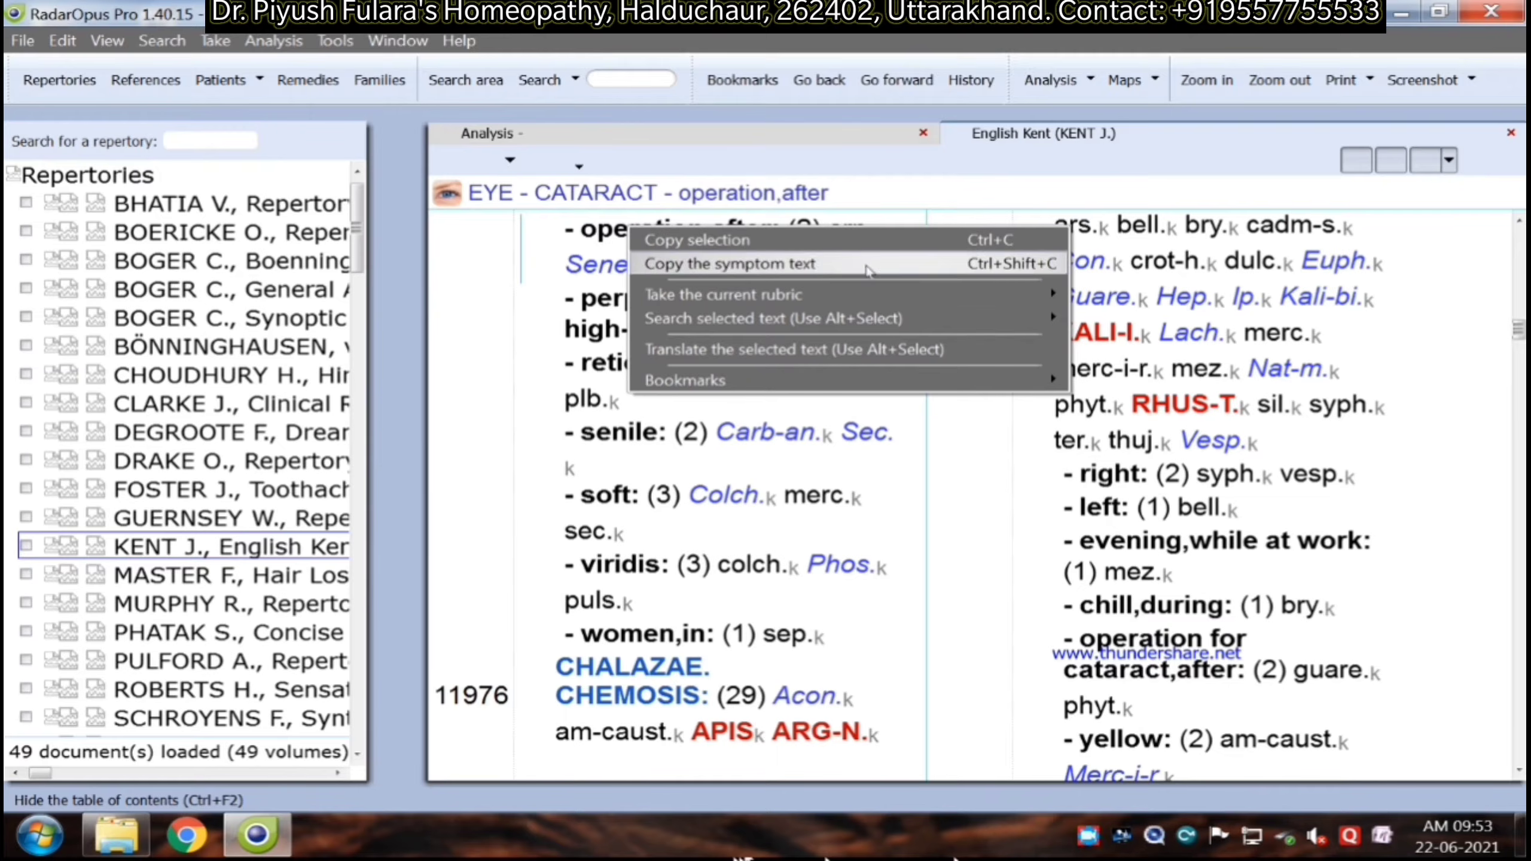
mouse_move(895, 295)
click(1159, 297)
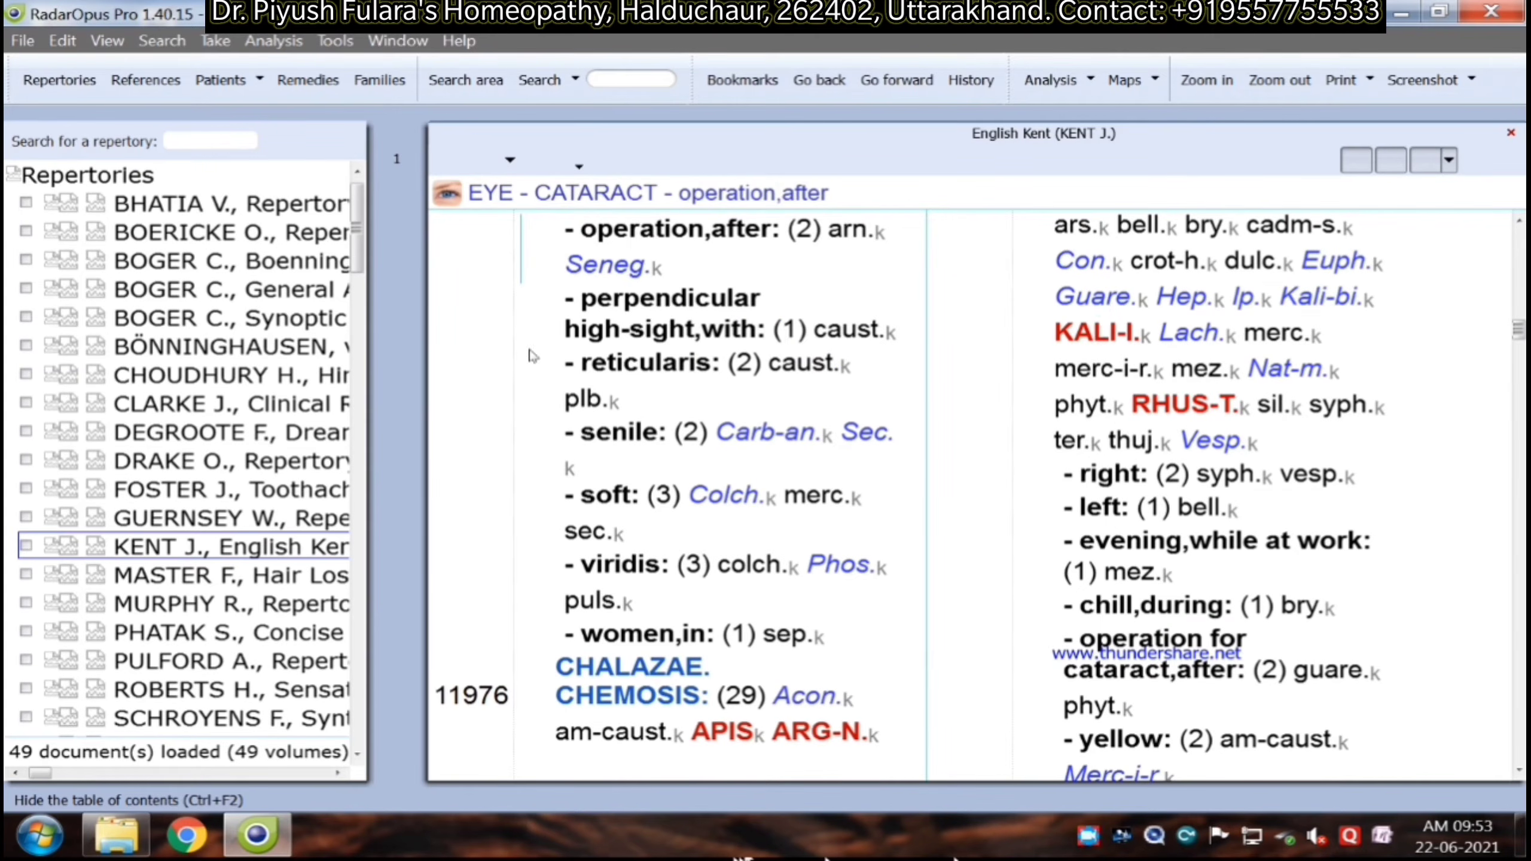
click(299, 41)
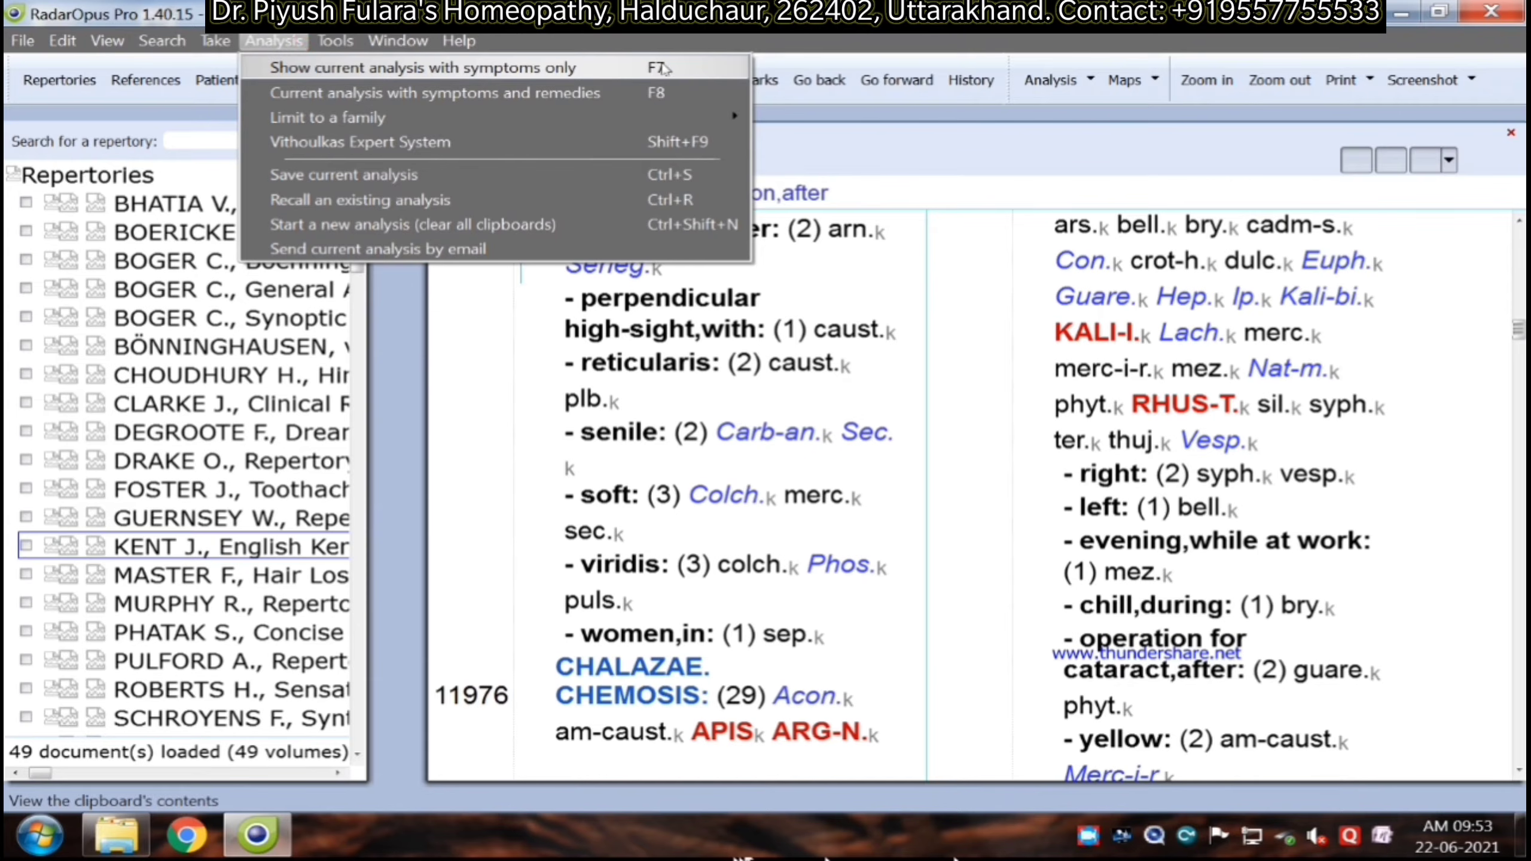
click(659, 97)
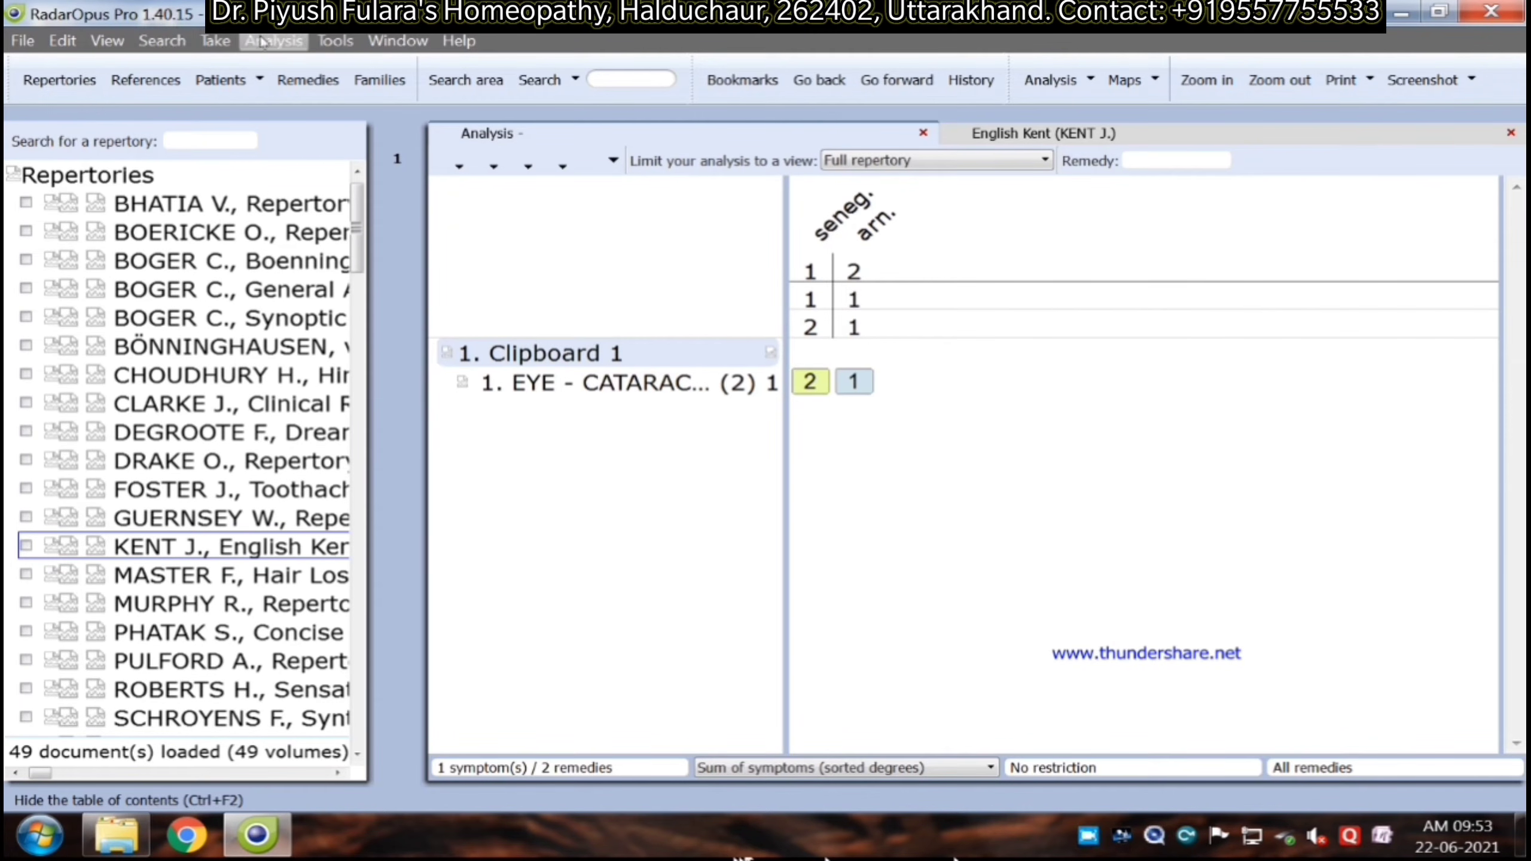
Step: Find the rubric VISION - ACUTE in the English Kent repertory and go to it
click(182, 40)
click(182, 67)
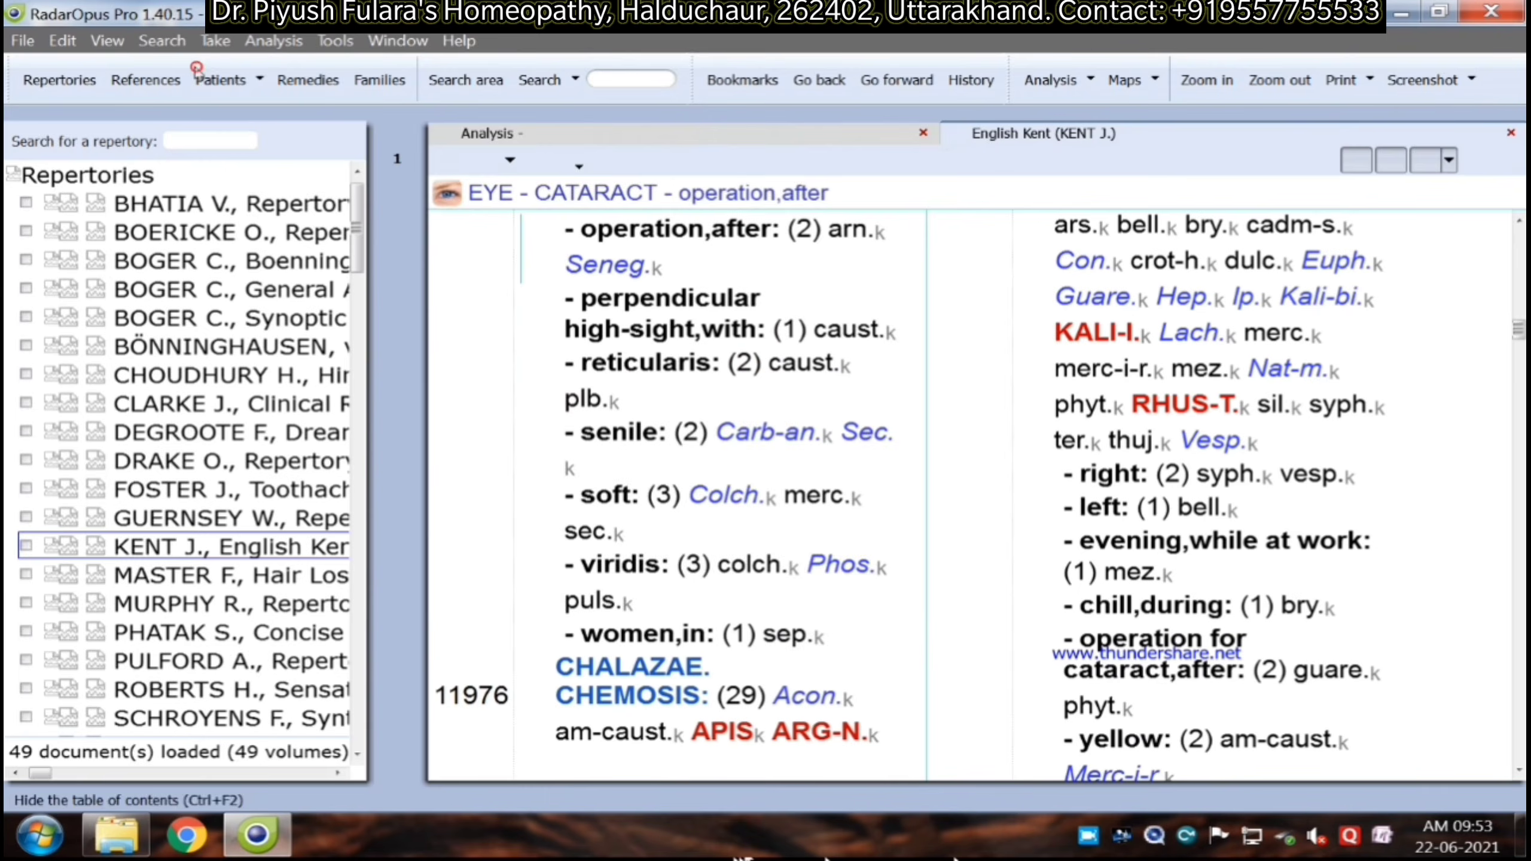
click(256, 82)
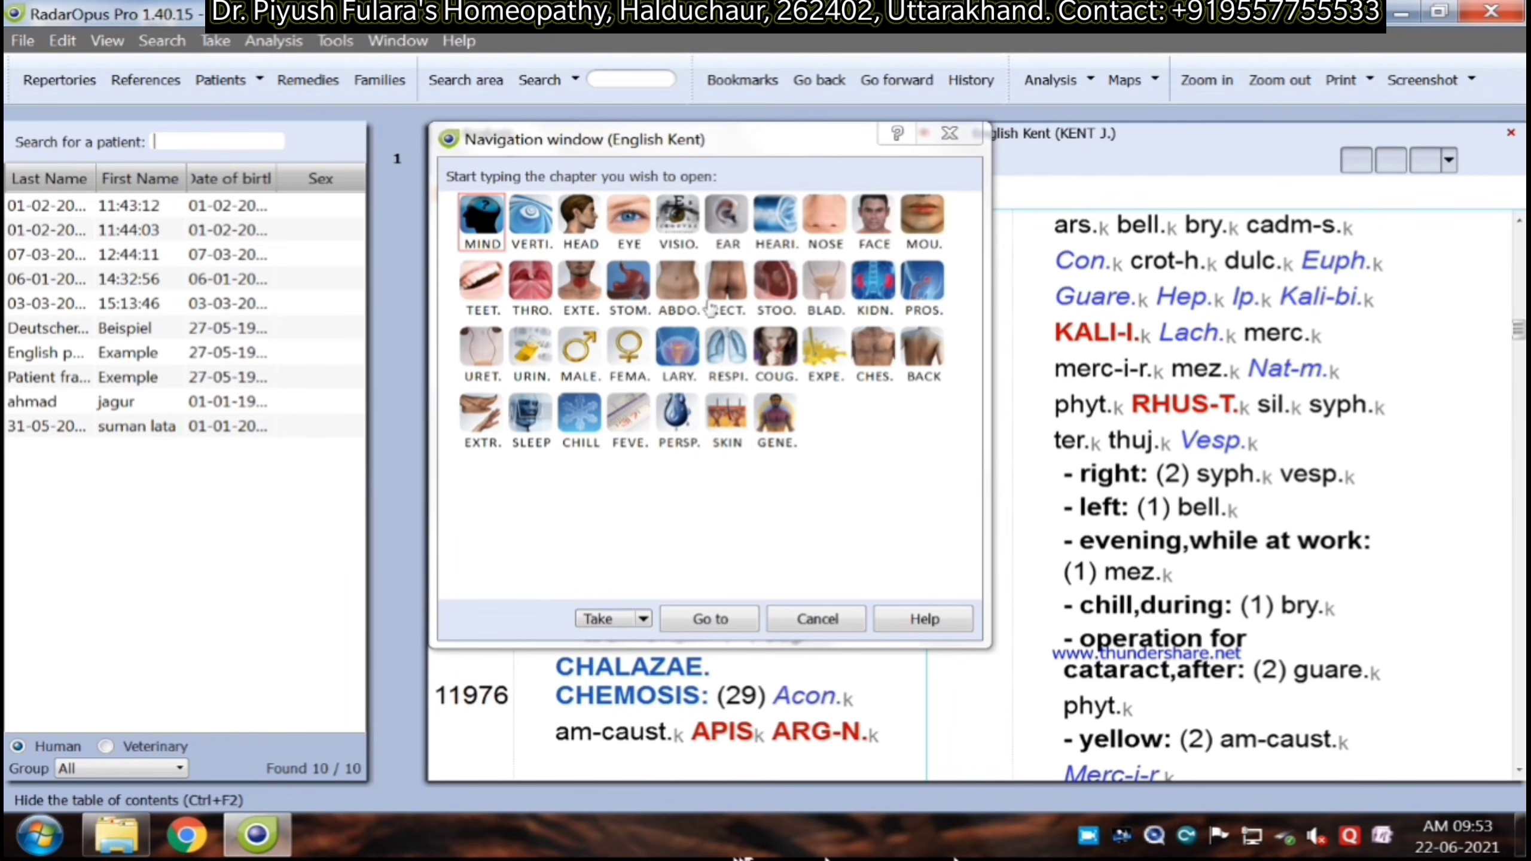
click(694, 231)
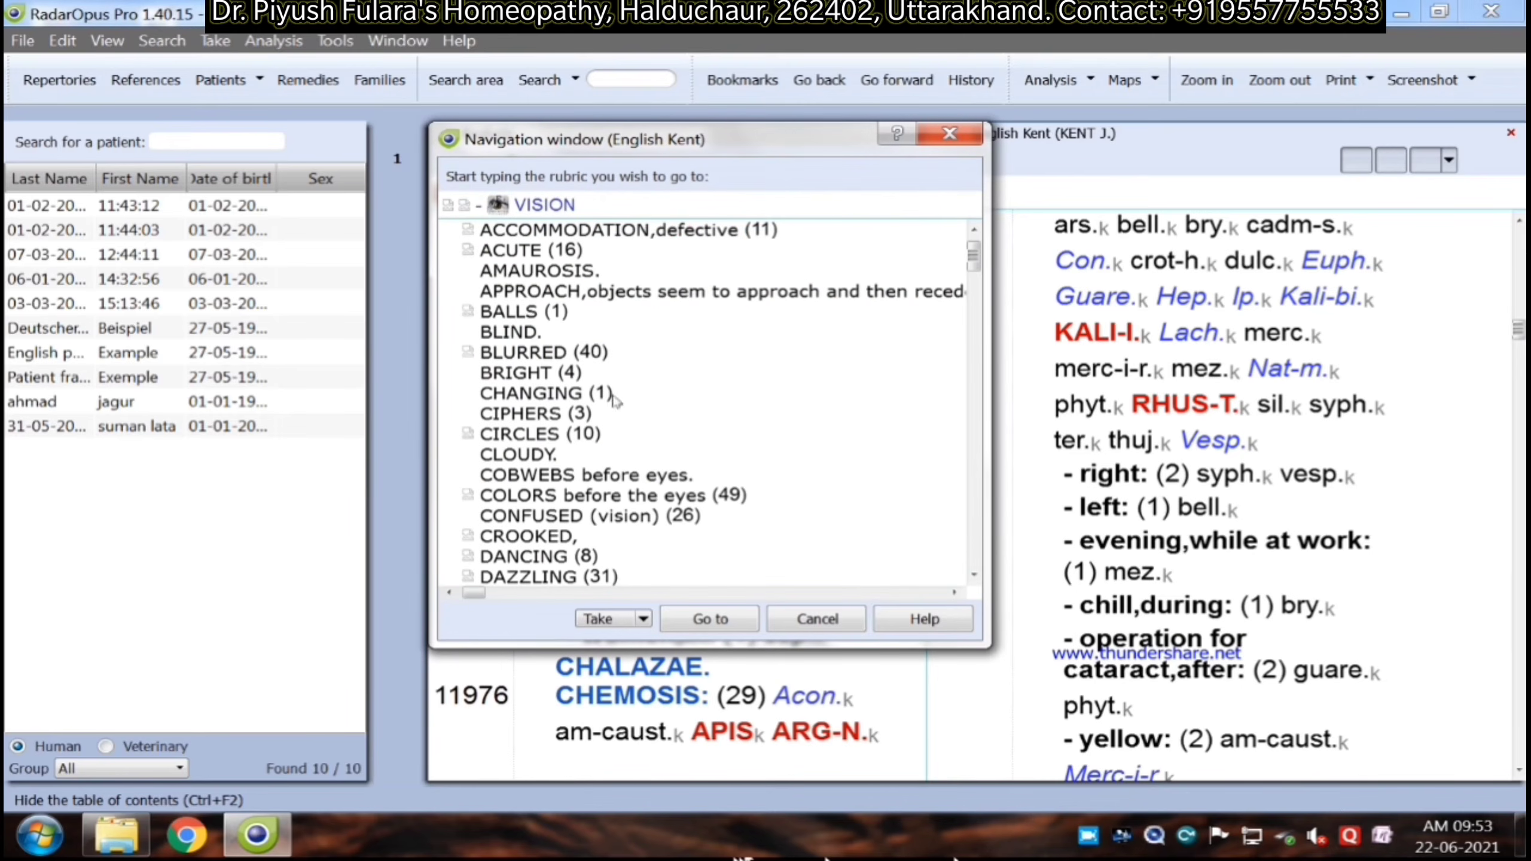
click(538, 258)
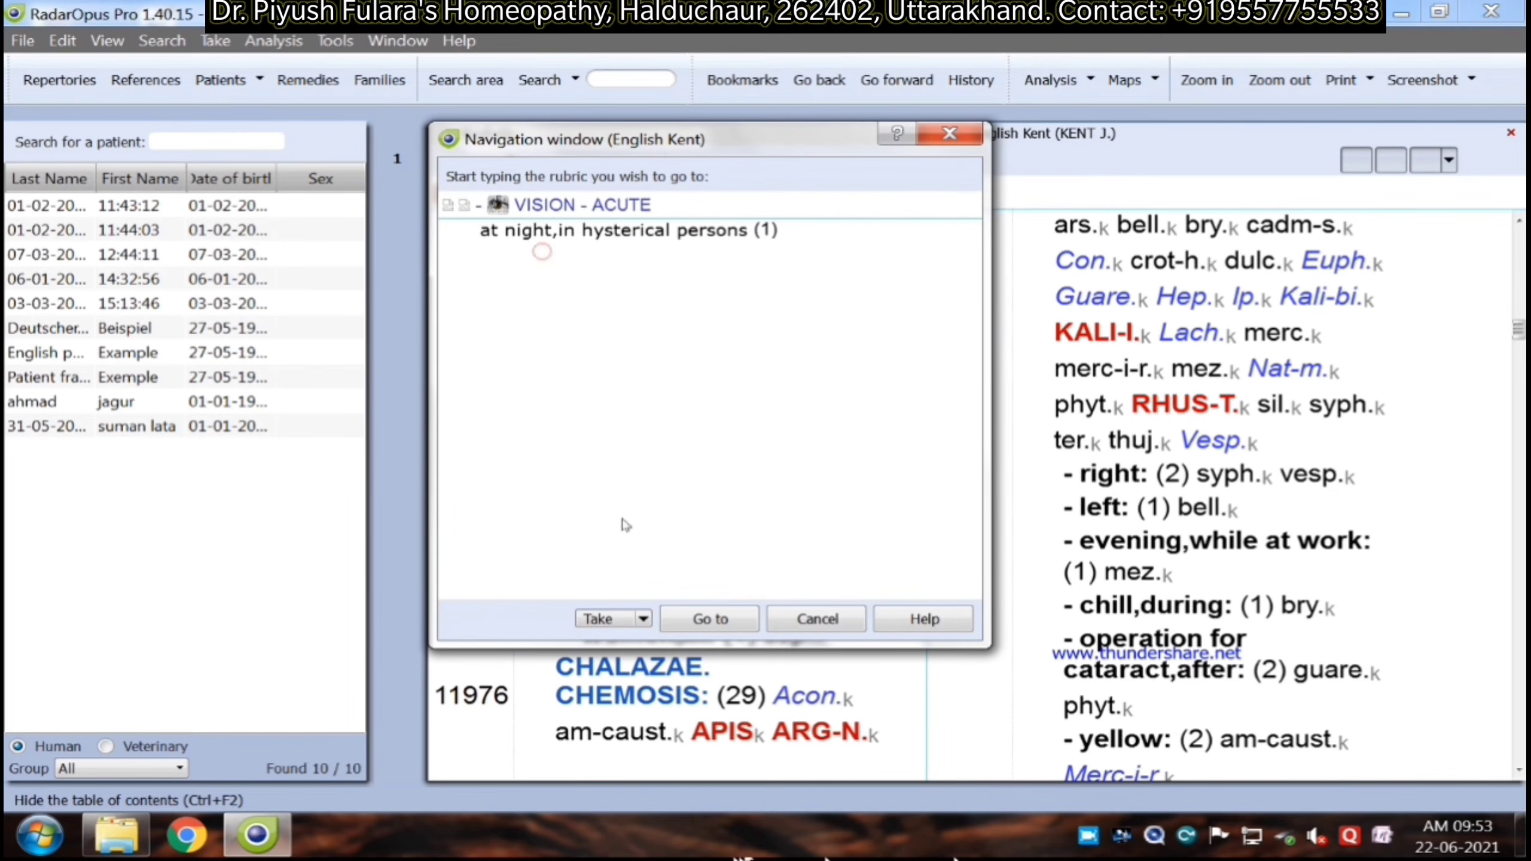
click(723, 613)
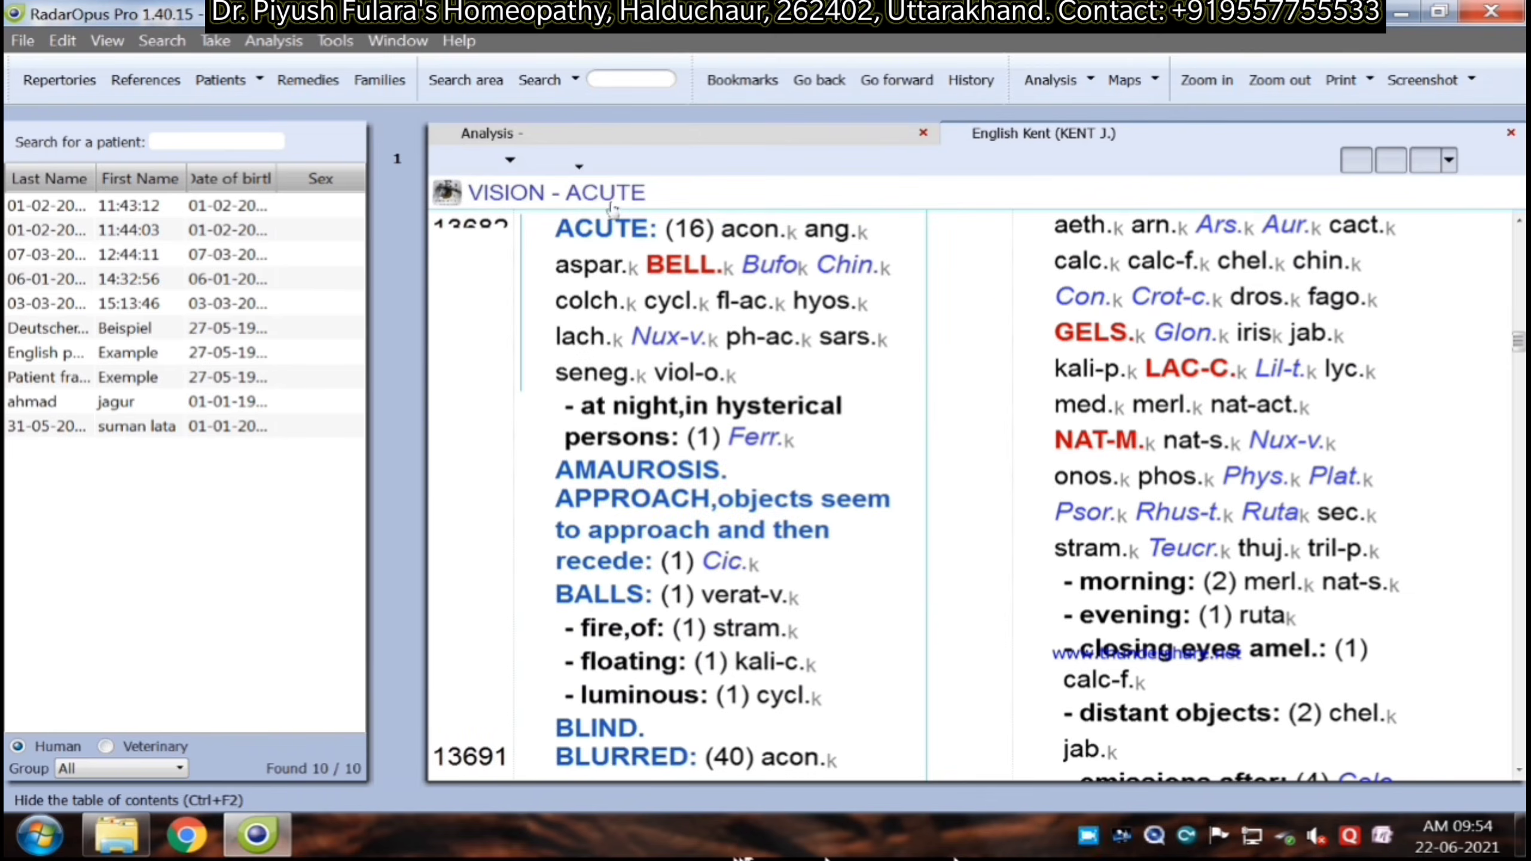
Step: Take the VISION - ACUTE rubric into the clipboard and show the updated analysis with symptoms and remedies
right_click(626, 229)
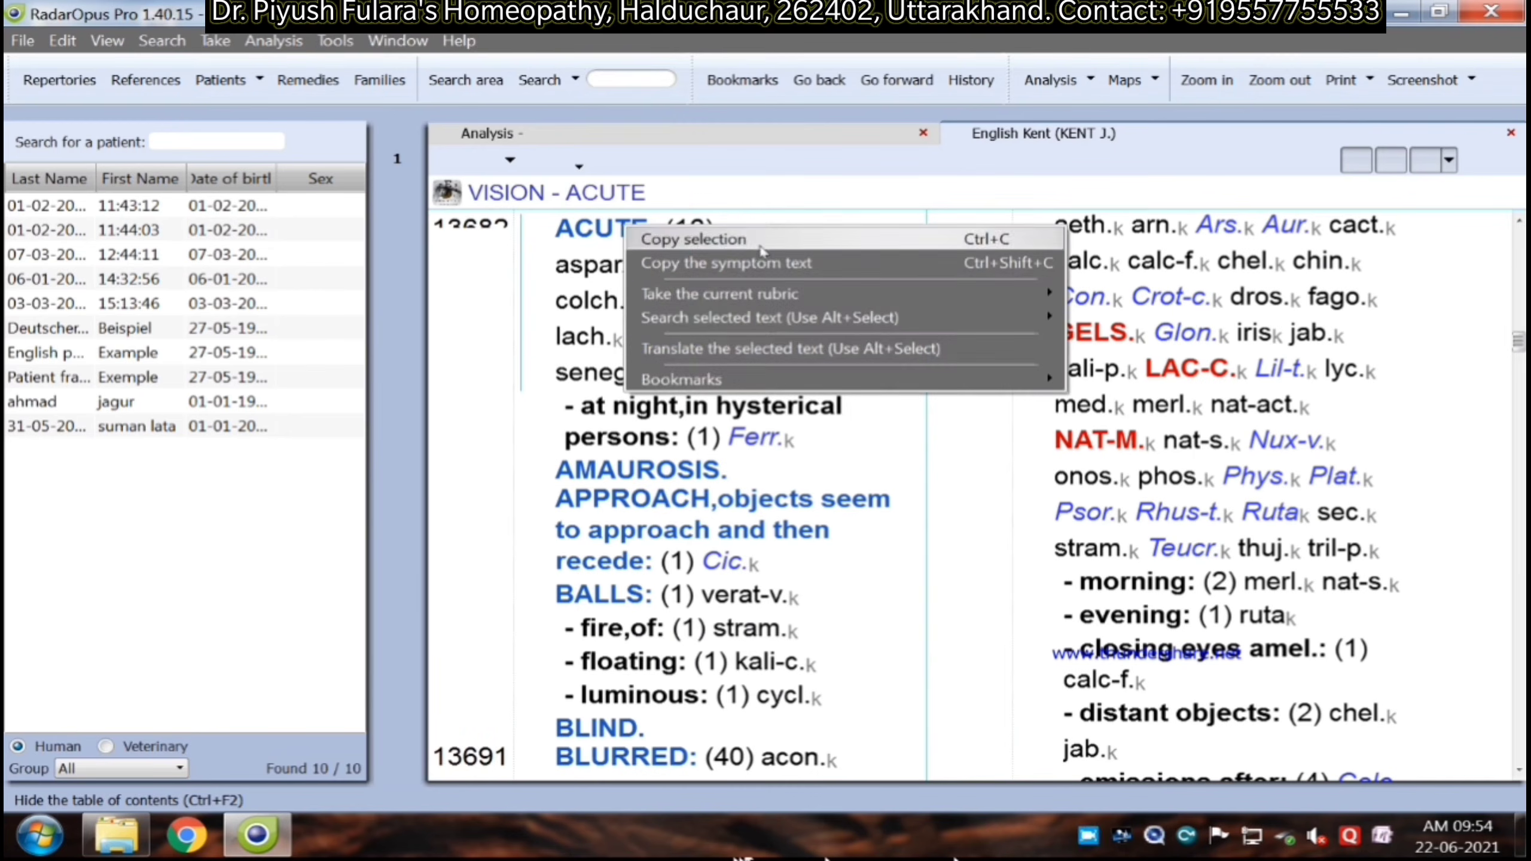
mouse_move(931, 294)
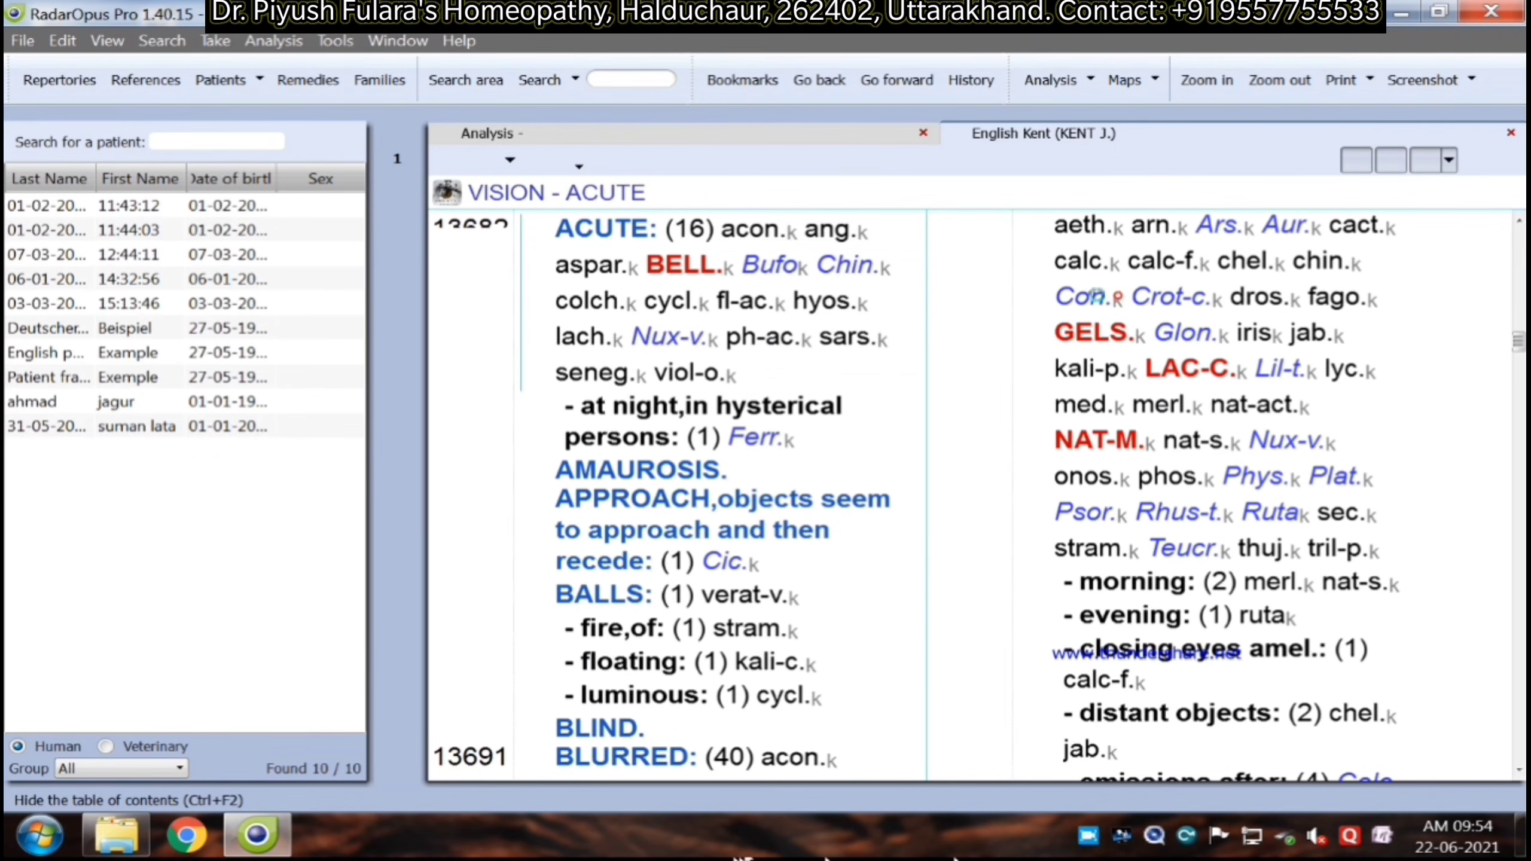
click(1094, 295)
click(273, 41)
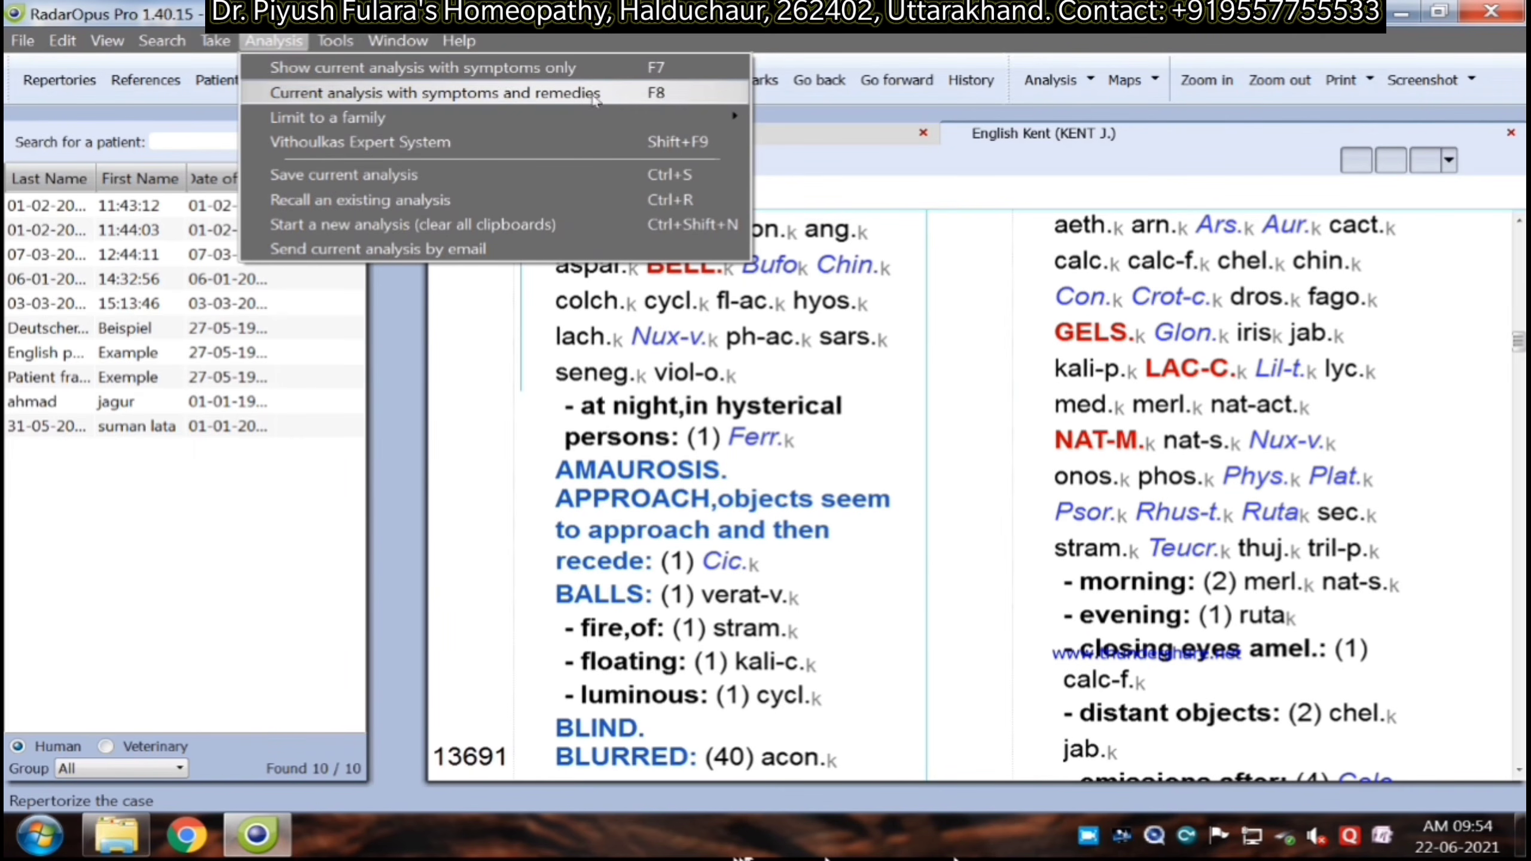
click(574, 97)
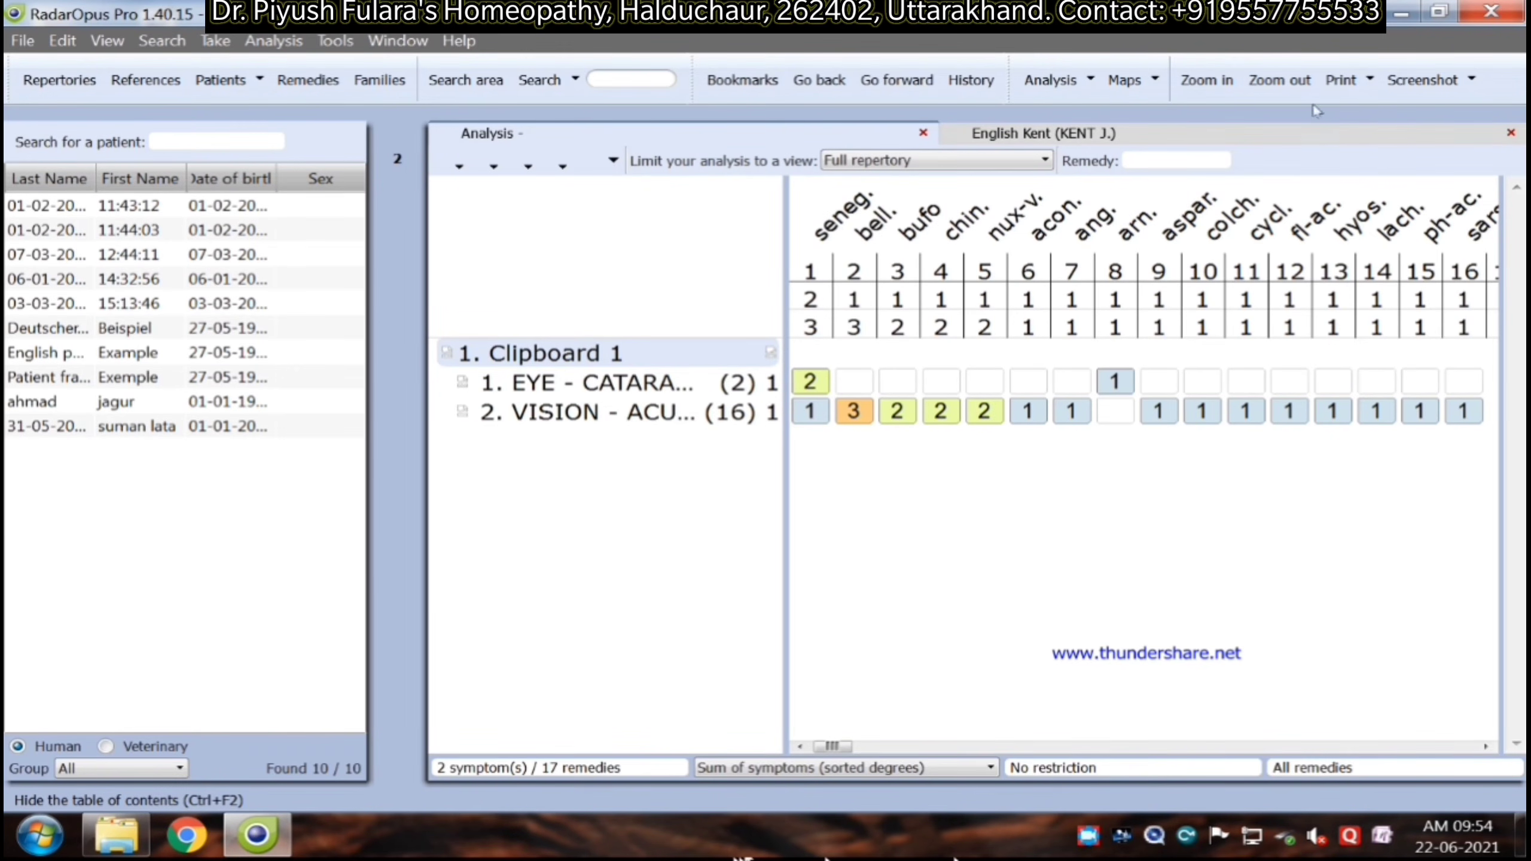
click(1399, 138)
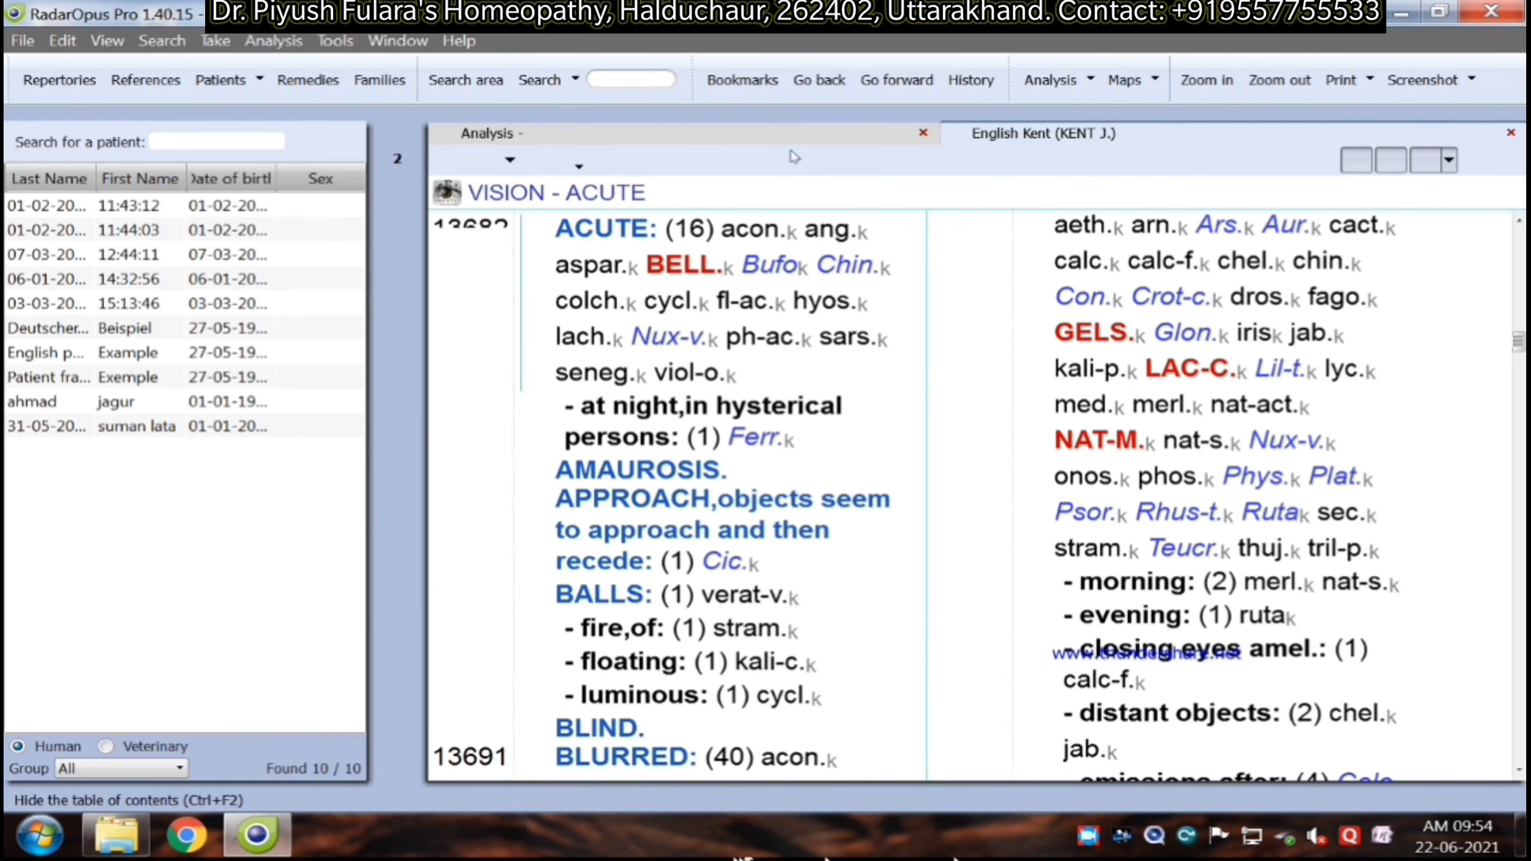
click(789, 135)
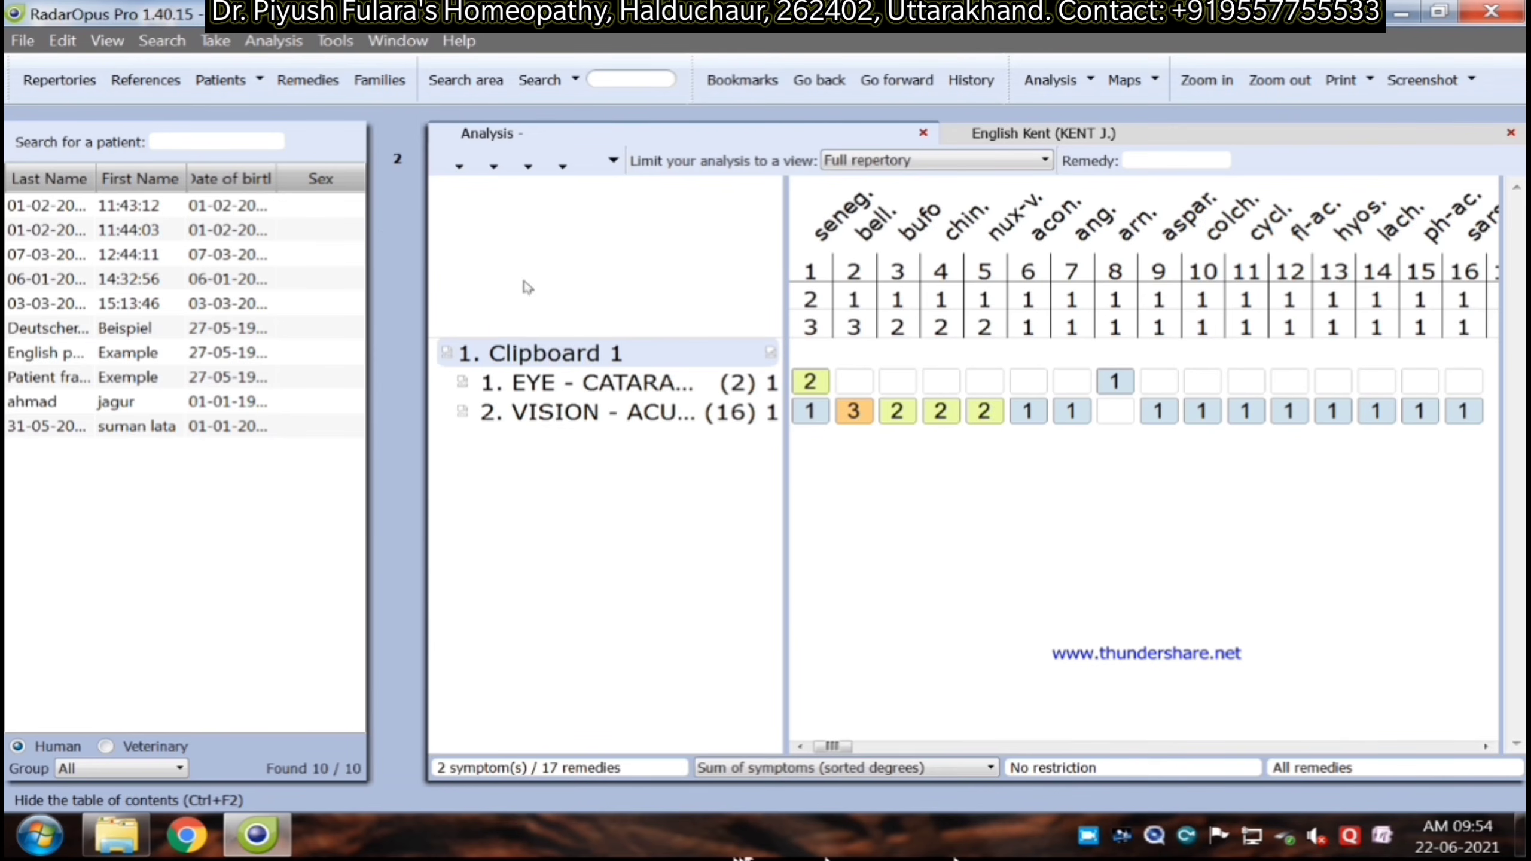
Step: View the RadarOpus version information in its About window, then close that window
click(448, 41)
click(532, 581)
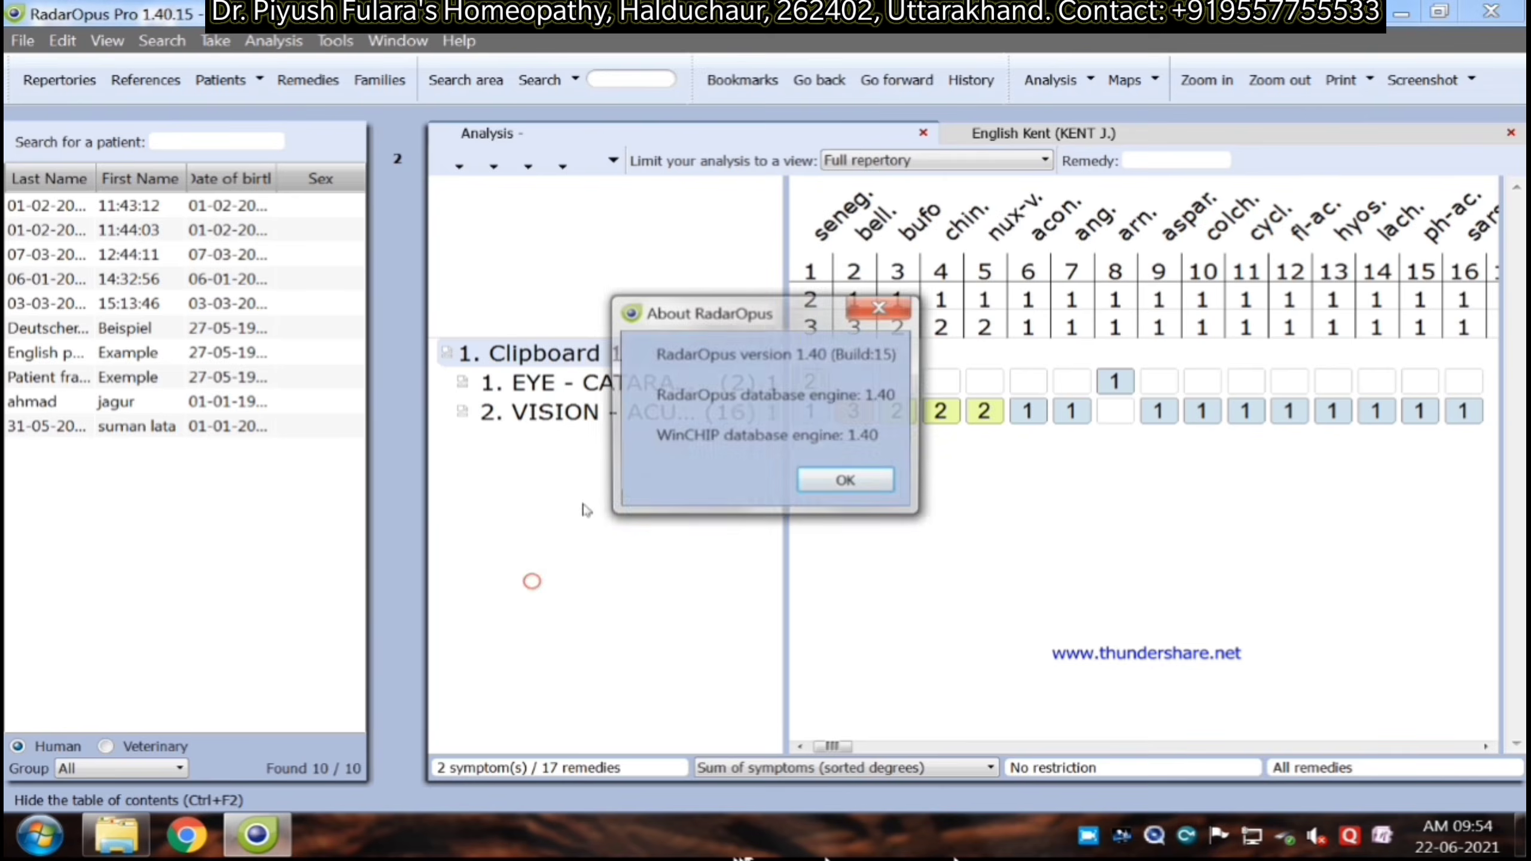
drag(728, 357, 554, 172)
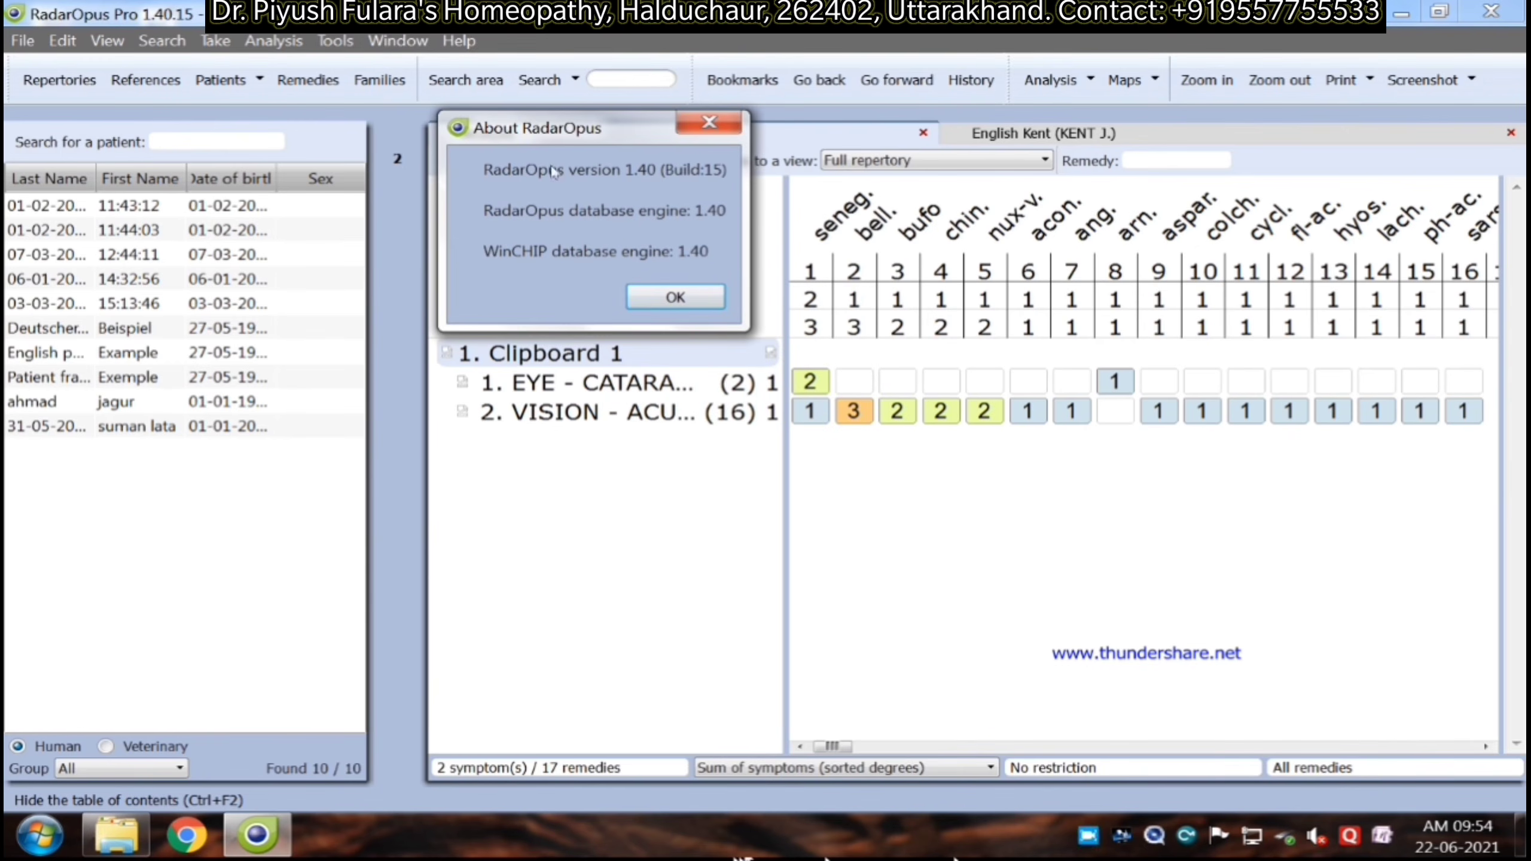
click(713, 121)
click(27, 44)
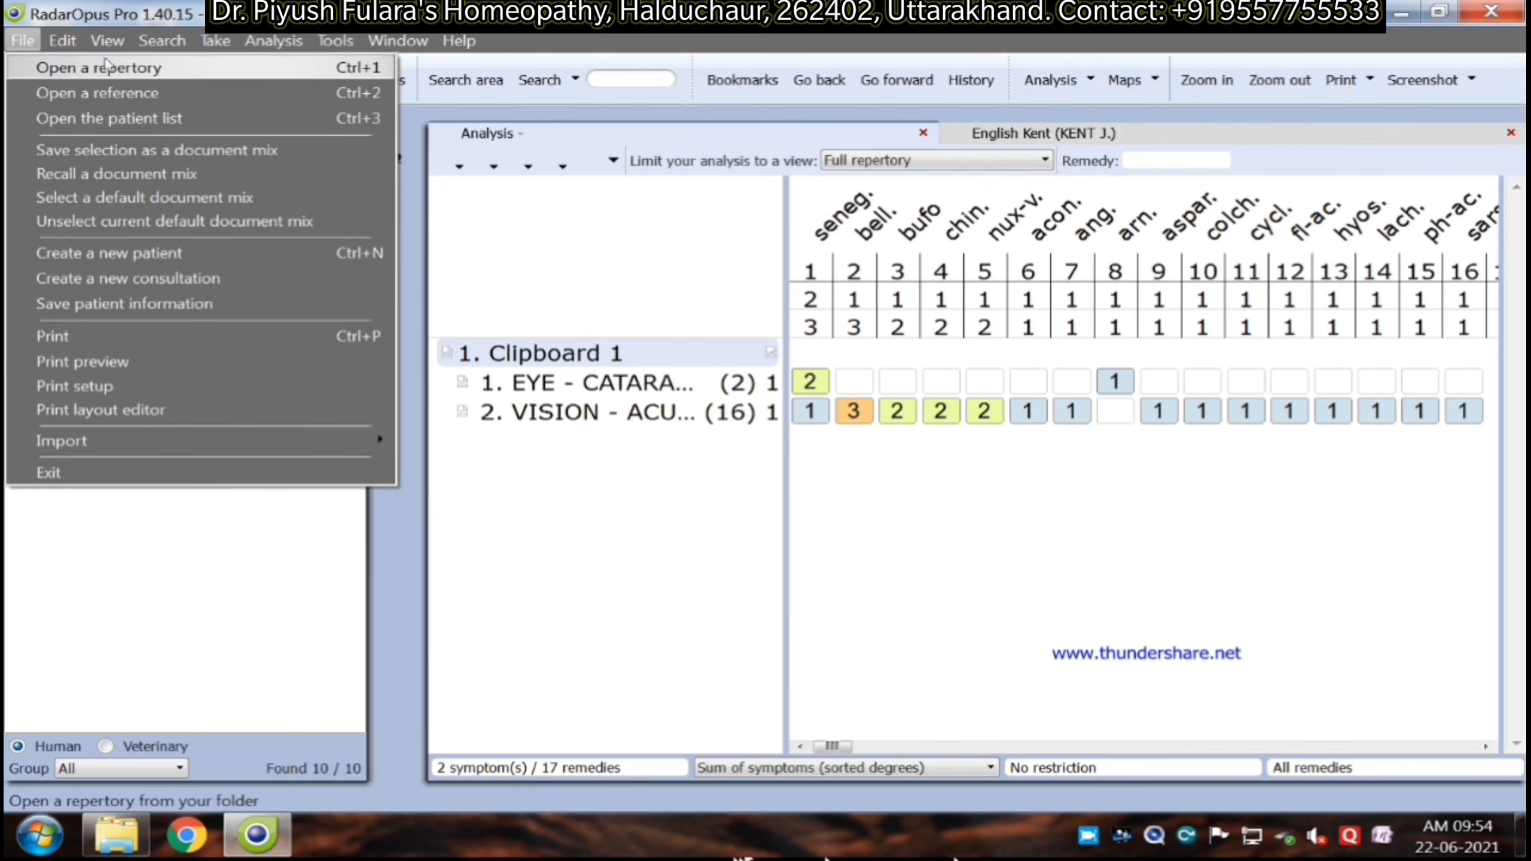
mouse_move(135, 38)
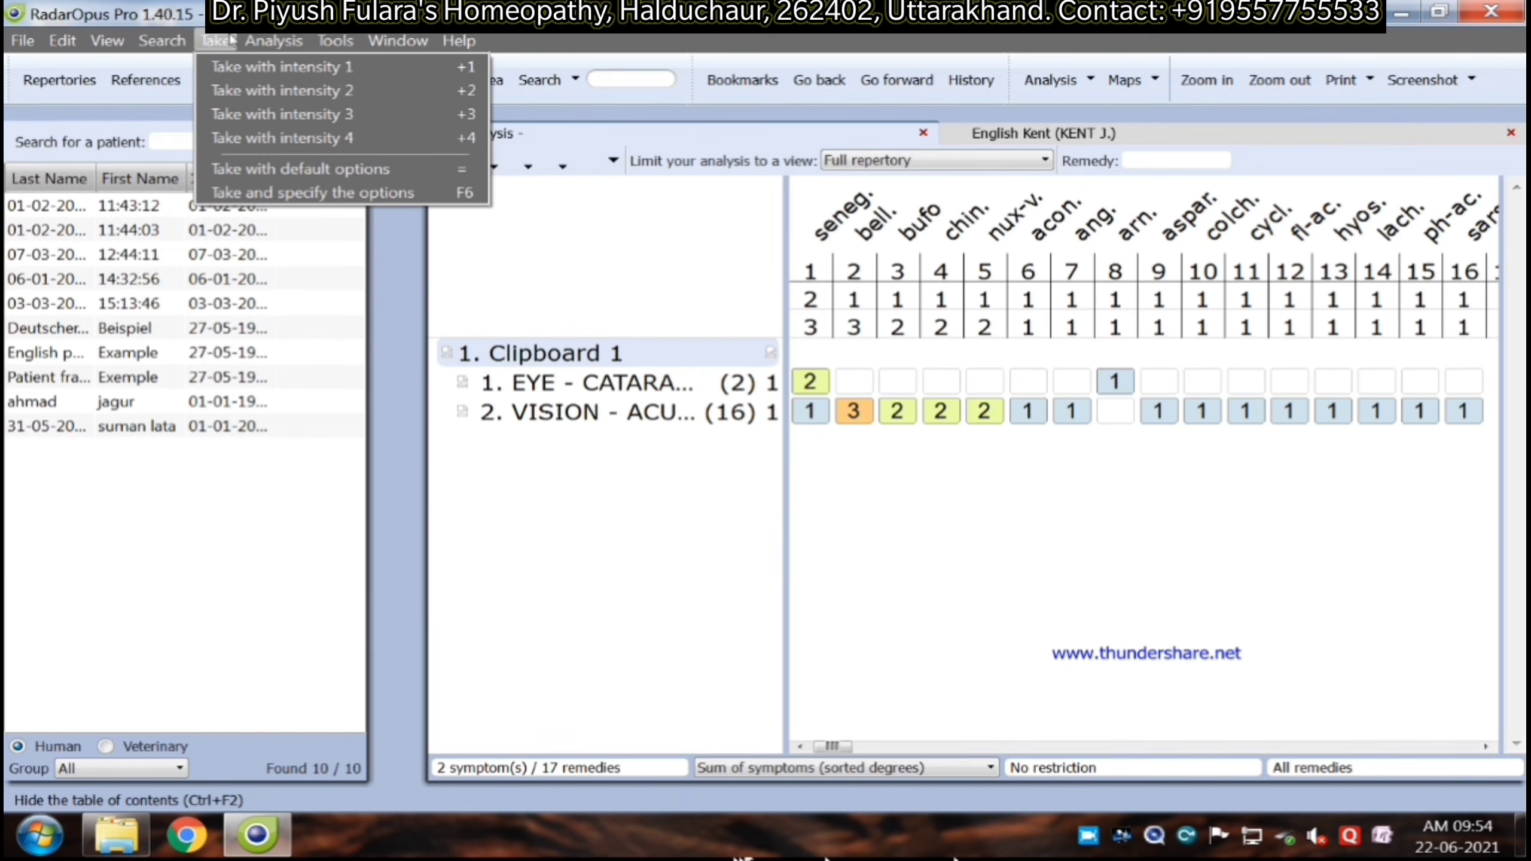
mouse_move(338, 44)
mouse_move(385, 47)
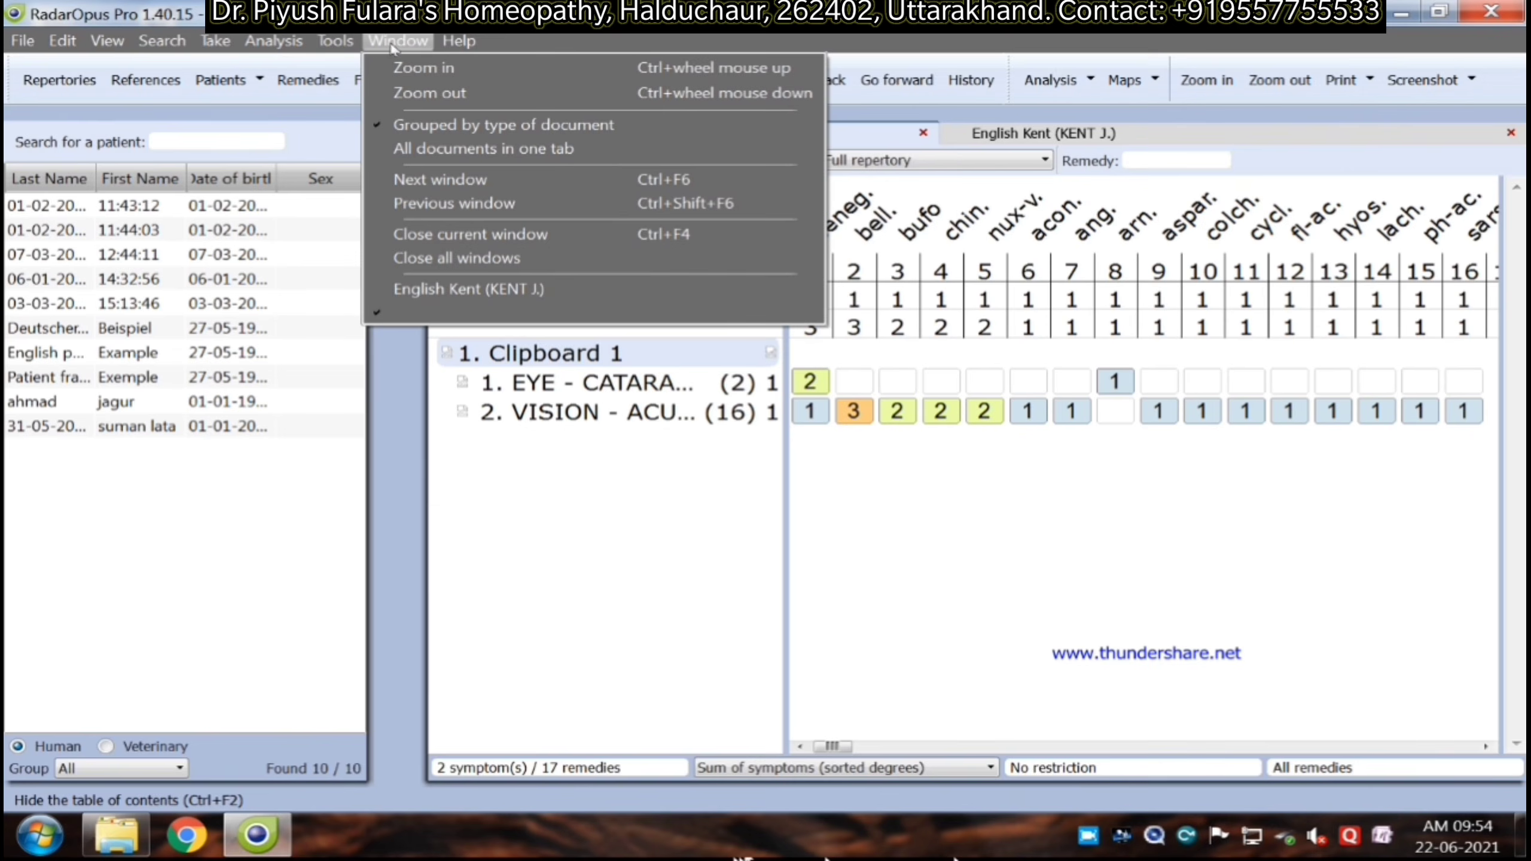
mouse_move(455, 44)
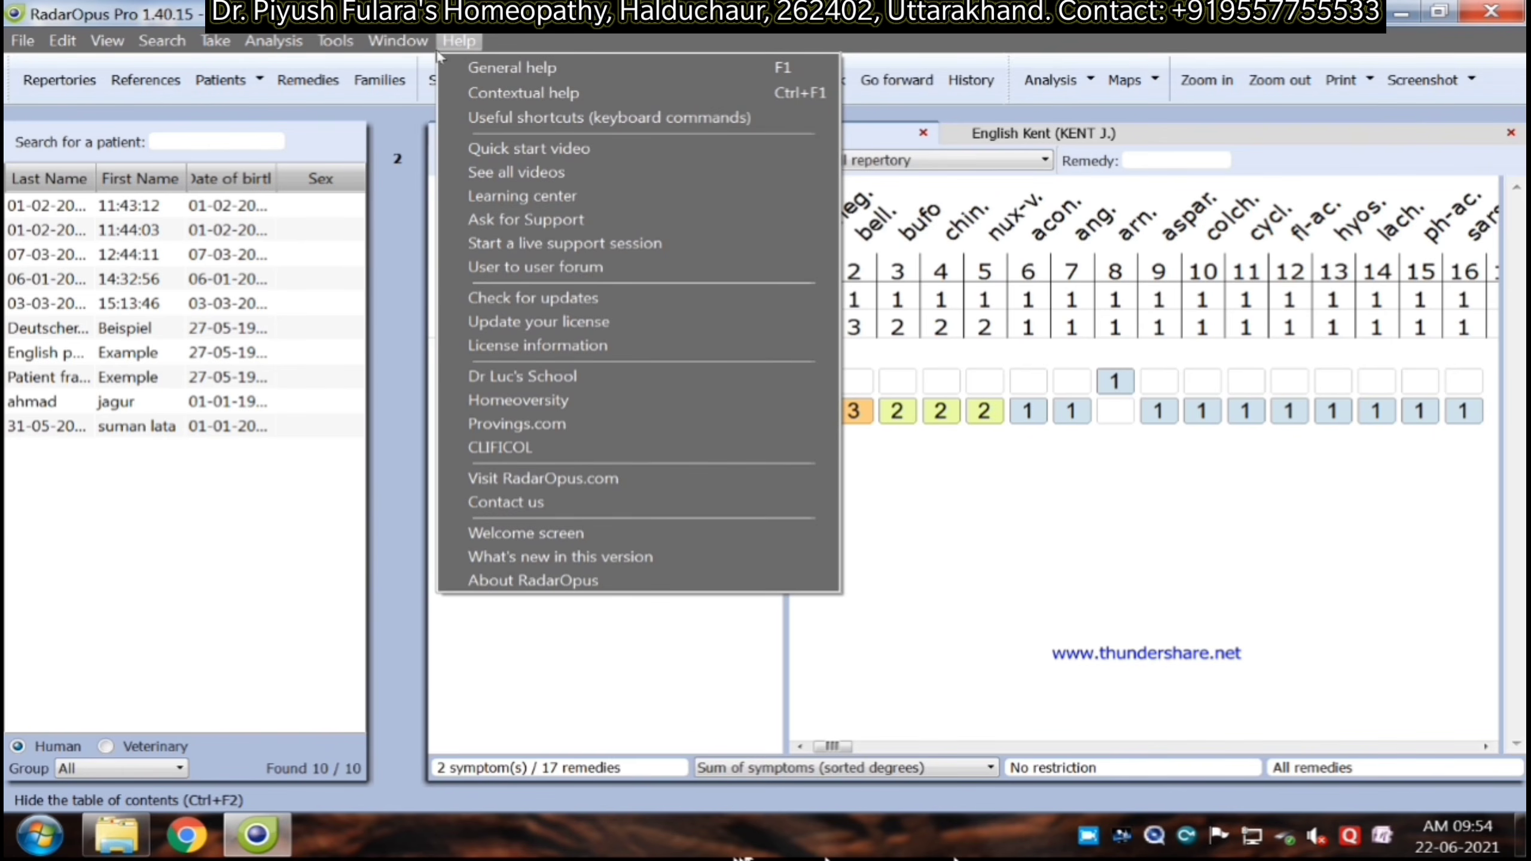
click(1195, 662)
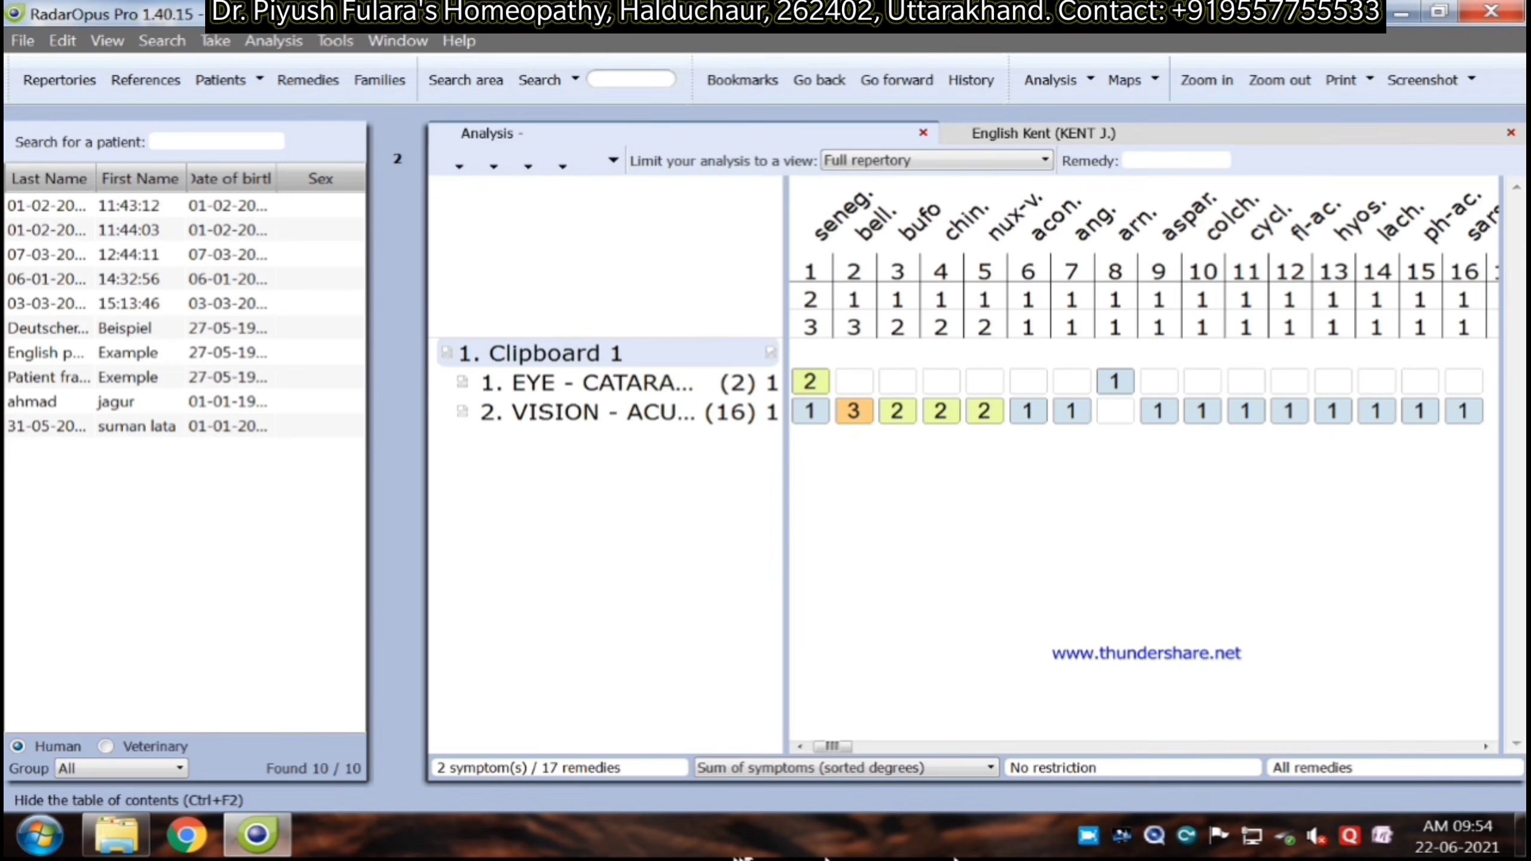
right_click(1089, 837)
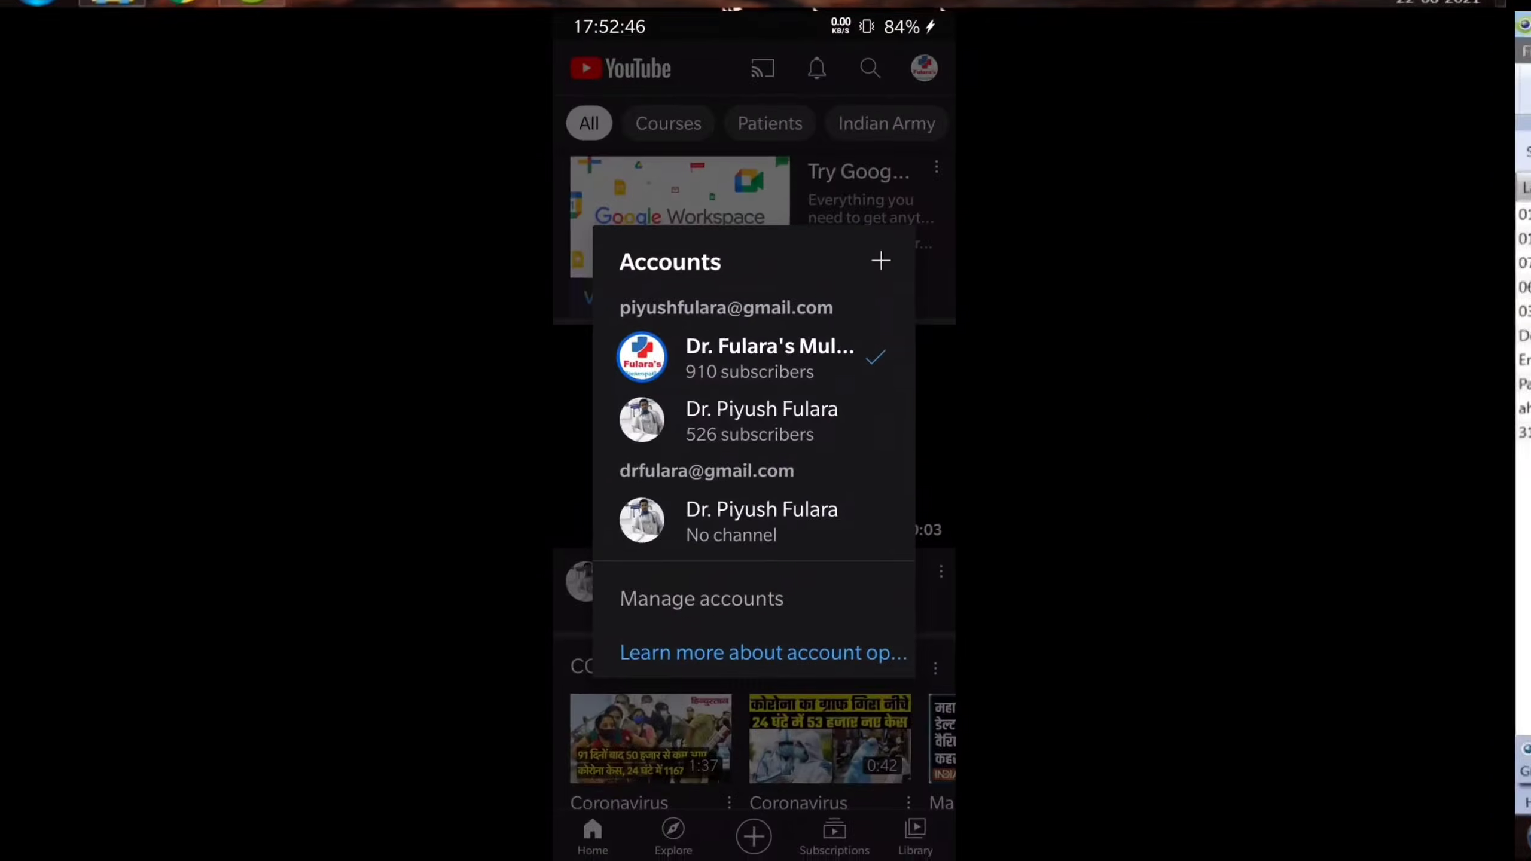